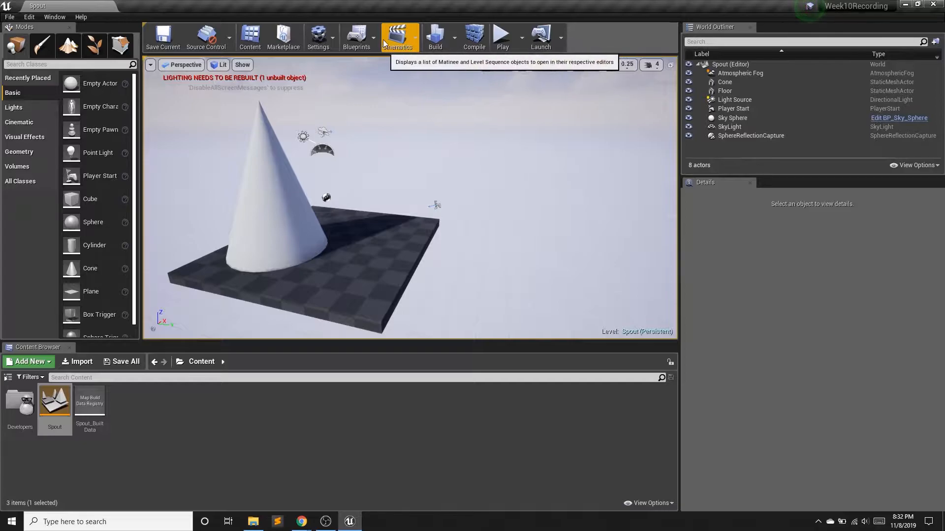
Create a level sequence named NewSequence in the Content folder and enlarge the Sequencer area
click(397, 42)
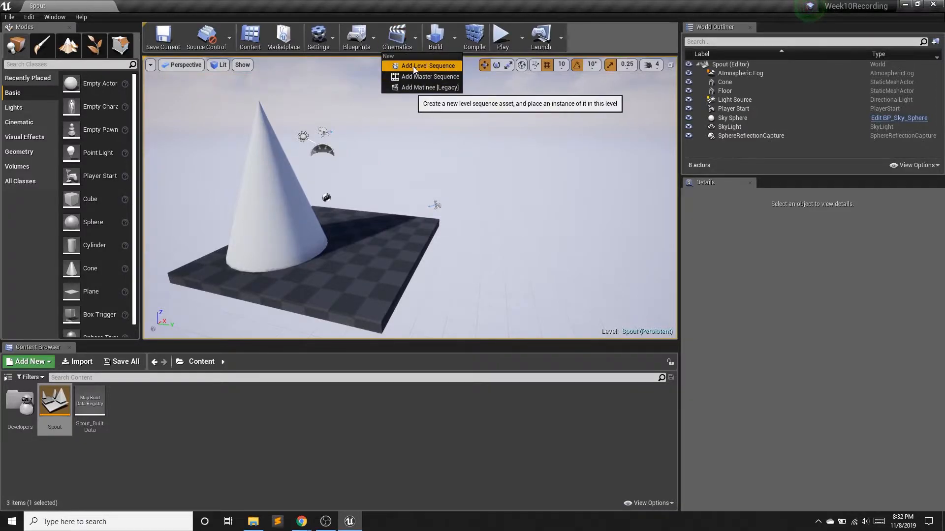
click(417, 66)
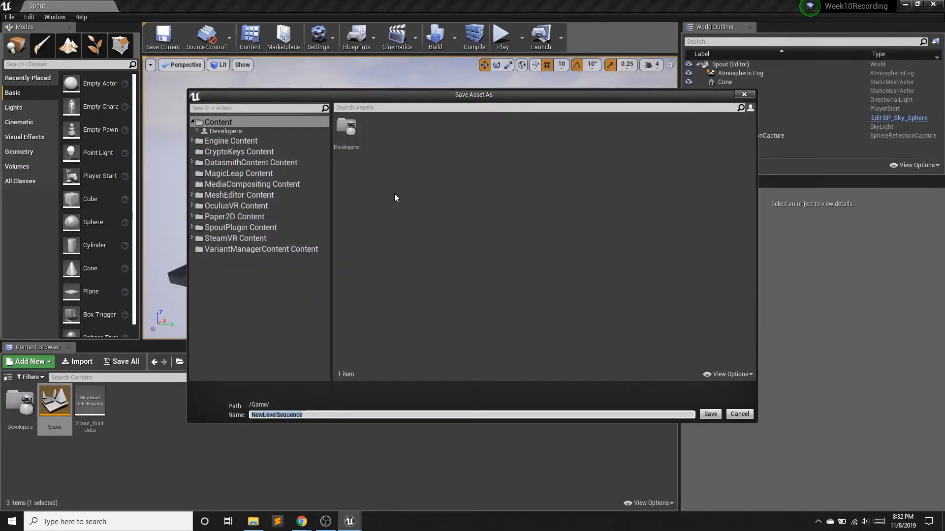
text(NewSequence)
key(Return)
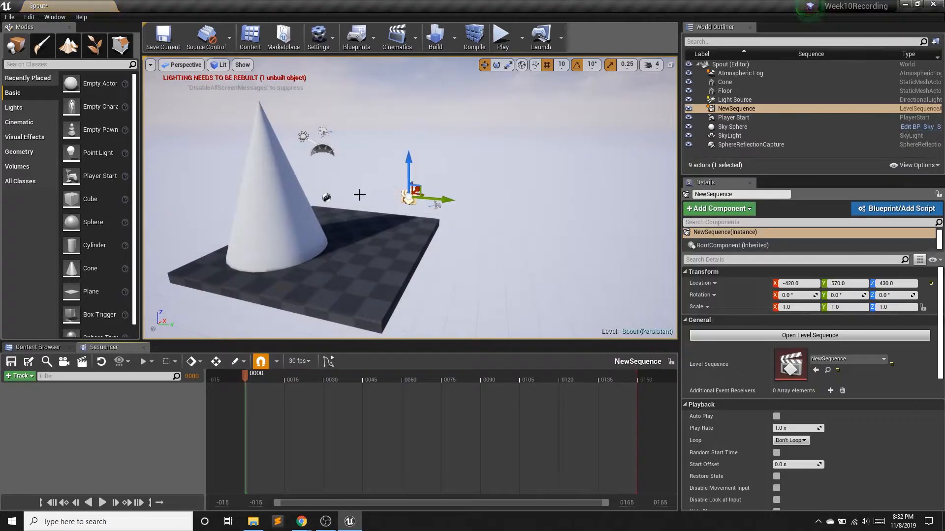
drag(294, 340, 295, 293)
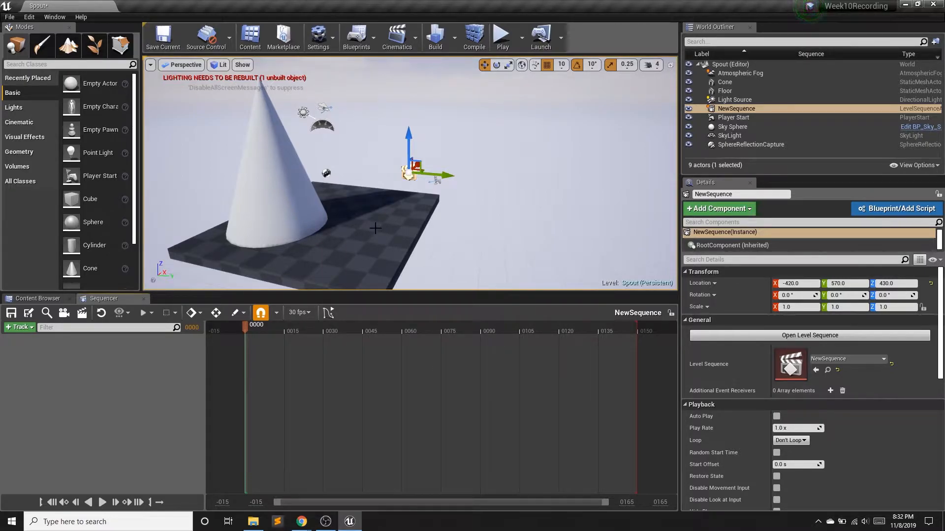
Add a cine camera to the sequence and pilot it around the level until it frames the whole cone and floor from a low angle
click(64, 312)
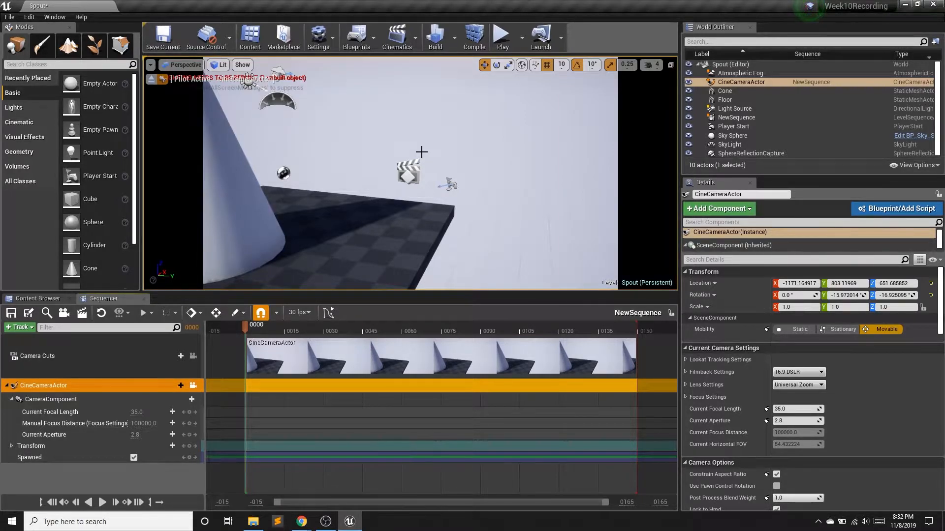
middle_drag(396, 188, 304, 206)
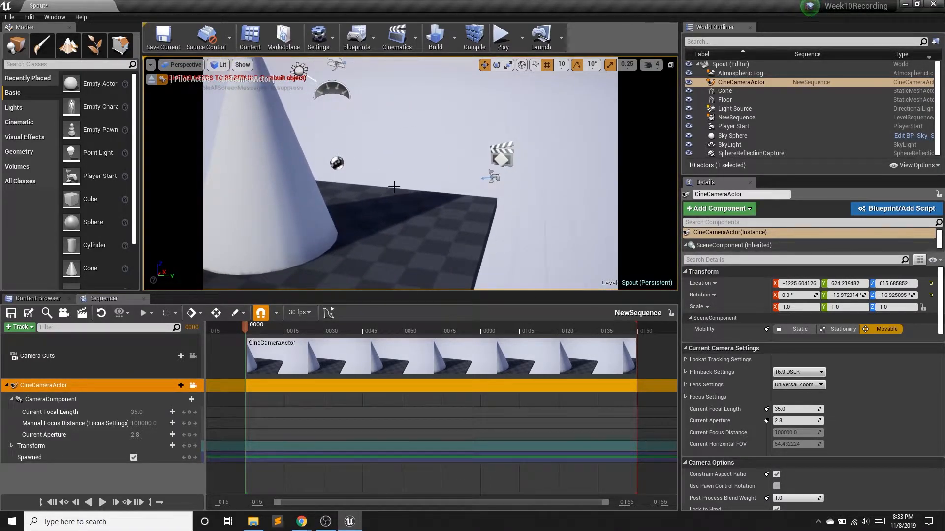
scroll(394, 186, down, 3)
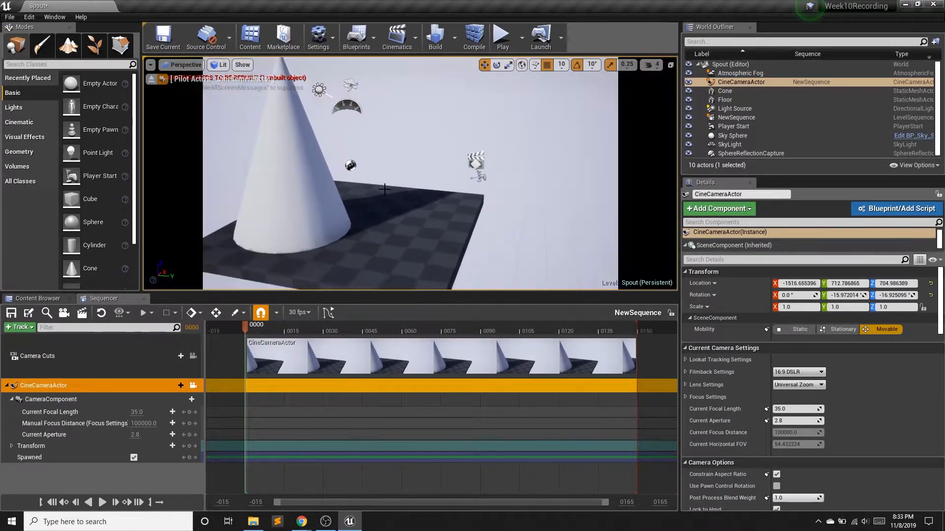
right_drag(365, 193, 274, 203)
middle_drag(359, 203, 521, 191)
right_drag(359, 202, 319, 205)
middle_drag(319, 205, 475, 174)
right_drag(326, 202, 346, 241)
middle_drag(354, 210, 360, 167)
right_drag(336, 229, 354, 201)
middle_drag(353, 201, 330, 280)
middle_drag(357, 108, 514, 127)
right_drag(357, 127, 288, 135)
right_drag(366, 153, 374, 145)
drag(403, 159, 404, 207)
middle_drag(388, 217, 394, 178)
key(s)
right_drag(387, 216, 351, 174)
middle_drag(341, 216, 341, 276)
right_drag(343, 195, 335, 189)
middle_drag(343, 195, 320, 228)
scroll(348, 184, down, 4)
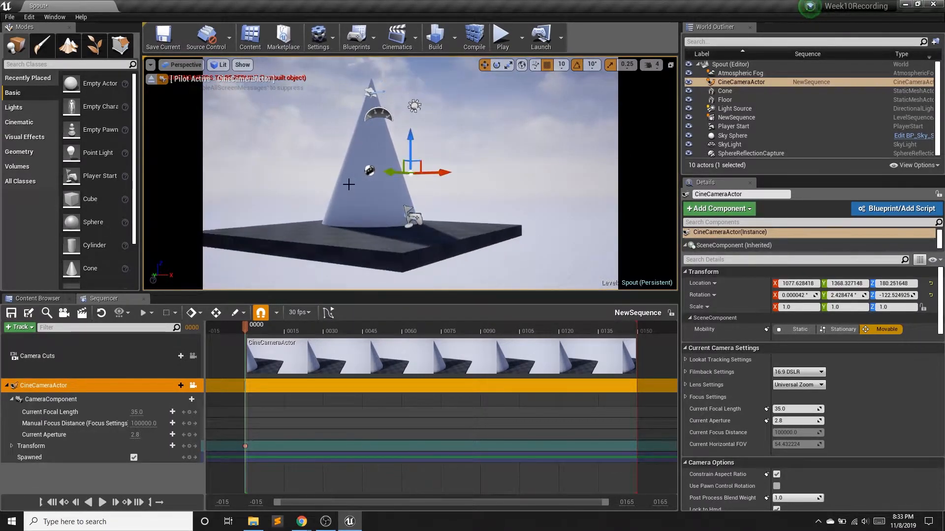
Stop piloting the cine camera and show the camera beside the cone in the perspective view
click(151, 80)
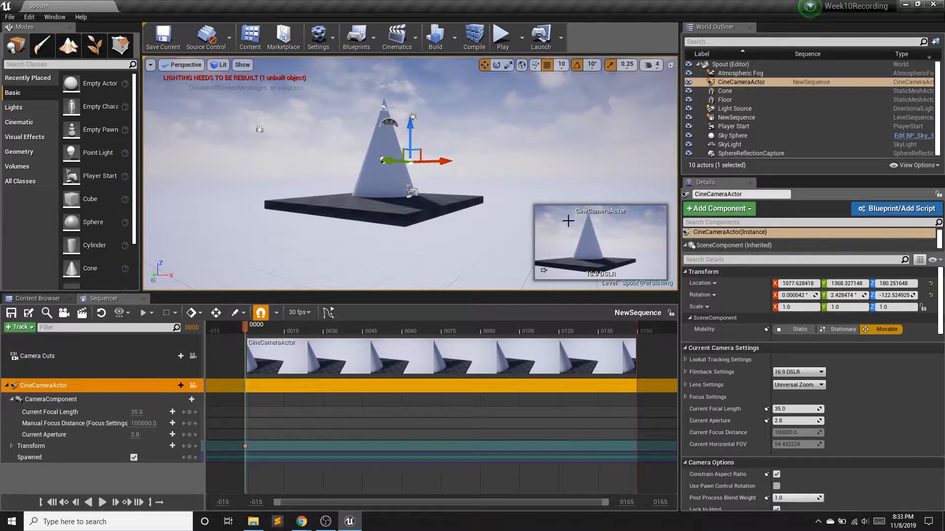
scroll(364, 196, down, 4)
middle_drag(368, 195, 418, 196)
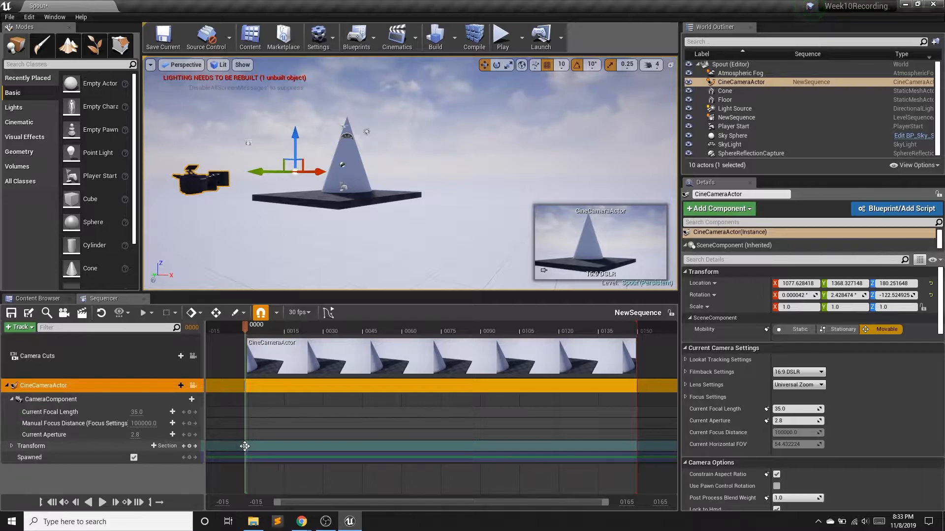
Examine the Location and Rotation channels under the camera's Transform track
click(12, 445)
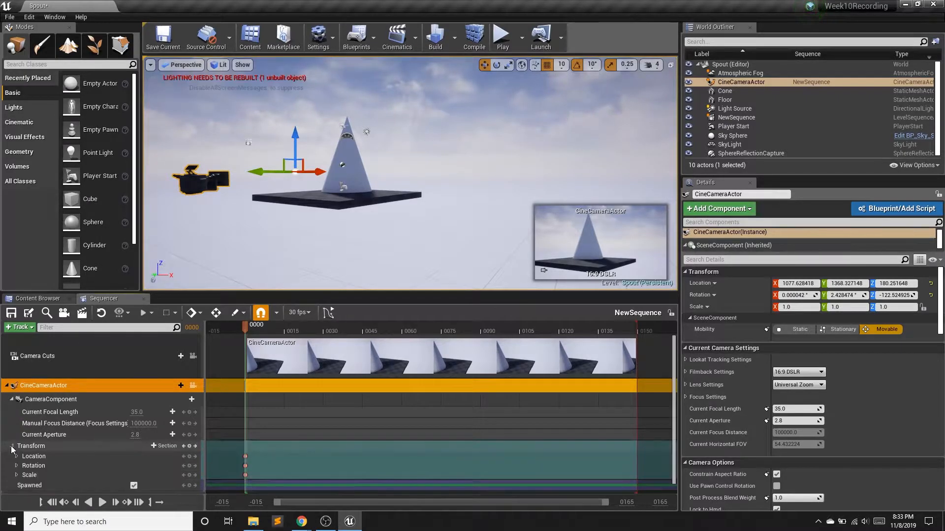
click(16, 456)
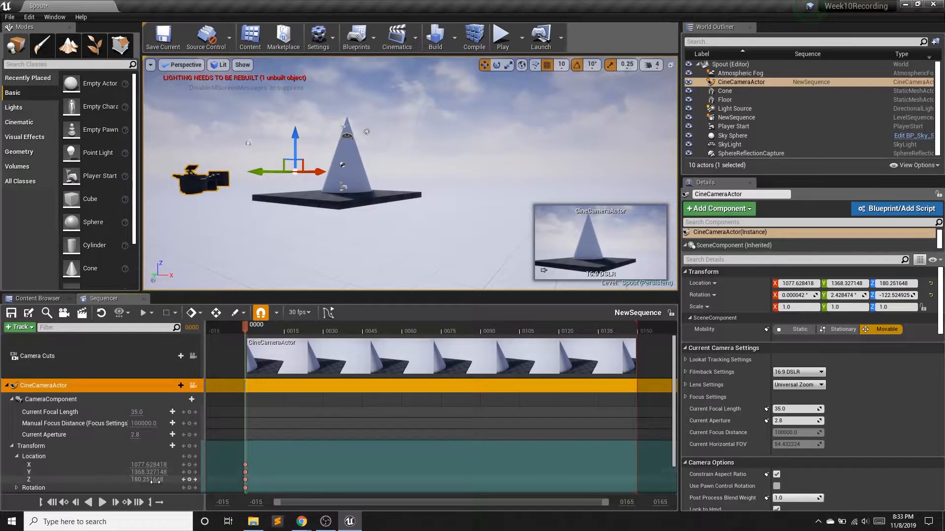
scroll(107, 474, down, 2)
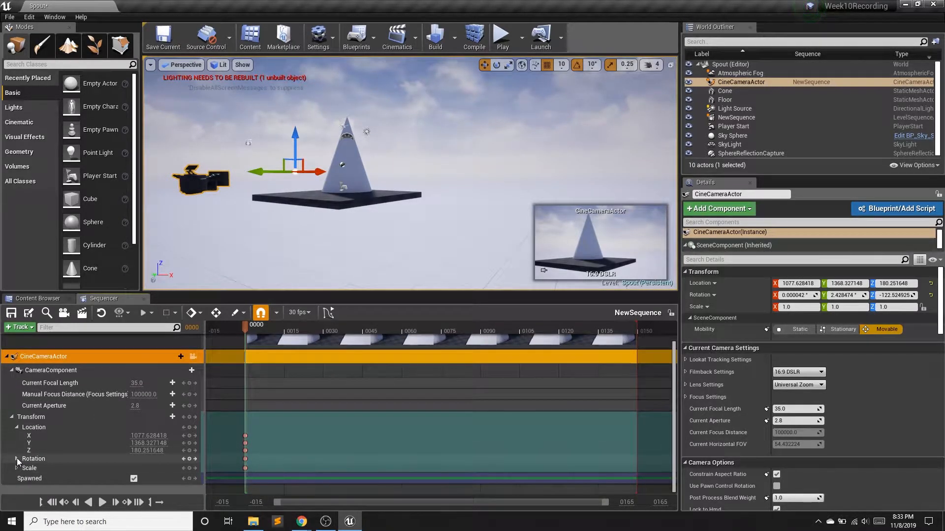
click(17, 460)
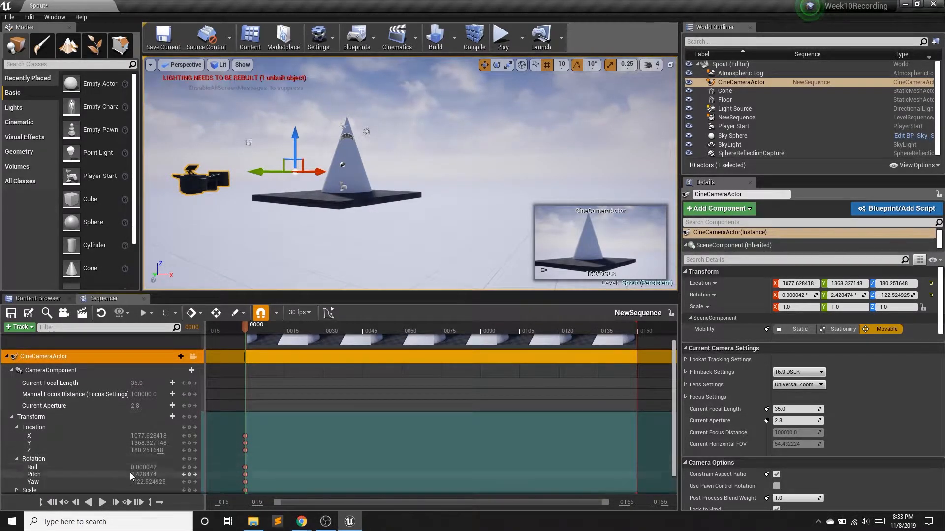
click(16, 459)
click(16, 428)
scroll(19, 428, up, 2)
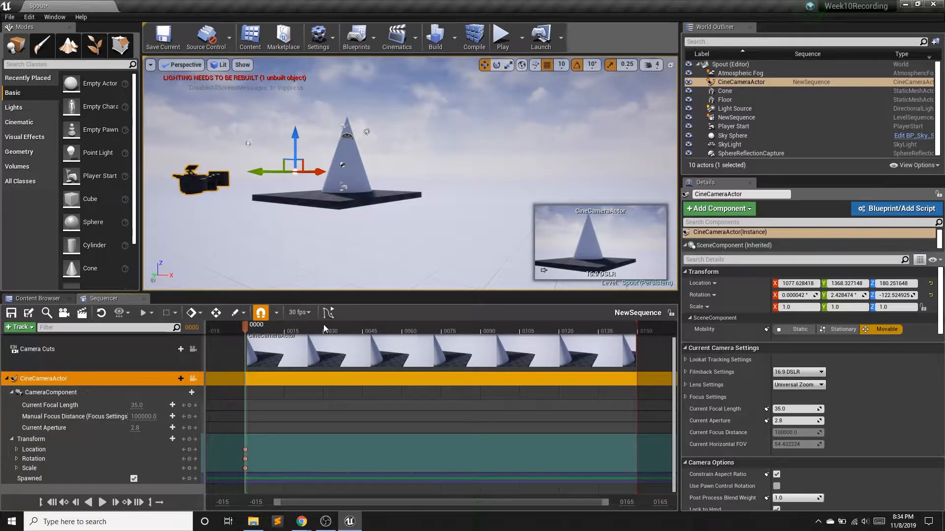
Change the sequence's time display to seconds, keeping the 30 fps rate
click(307, 317)
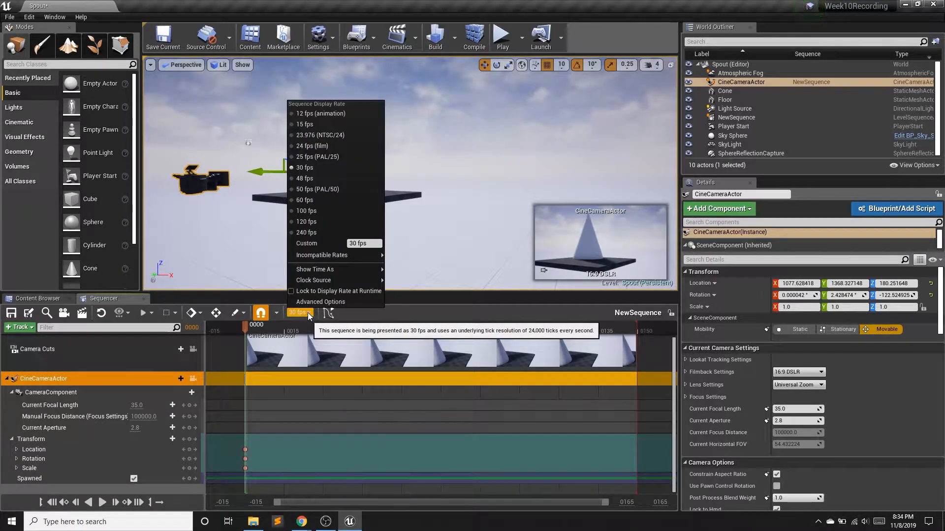
mouse_move(335, 270)
click(397, 281)
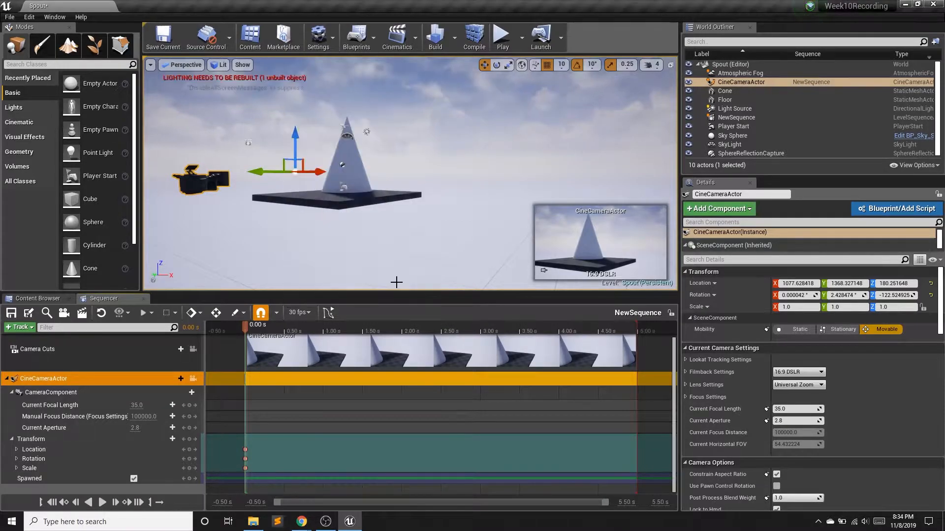
Extend the timeline range to 20 seconds and move the sequence's playback end to about 19 s
click(659, 502)
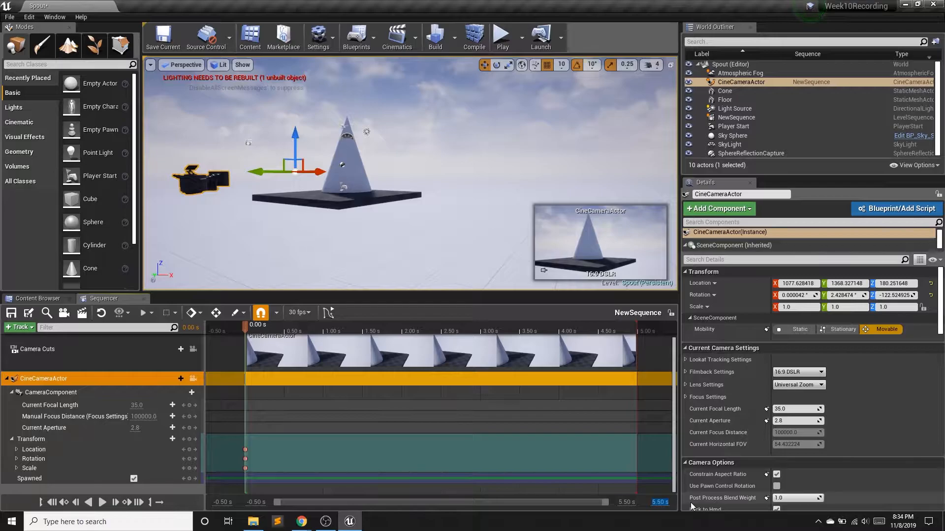
text(20)
key(Return)
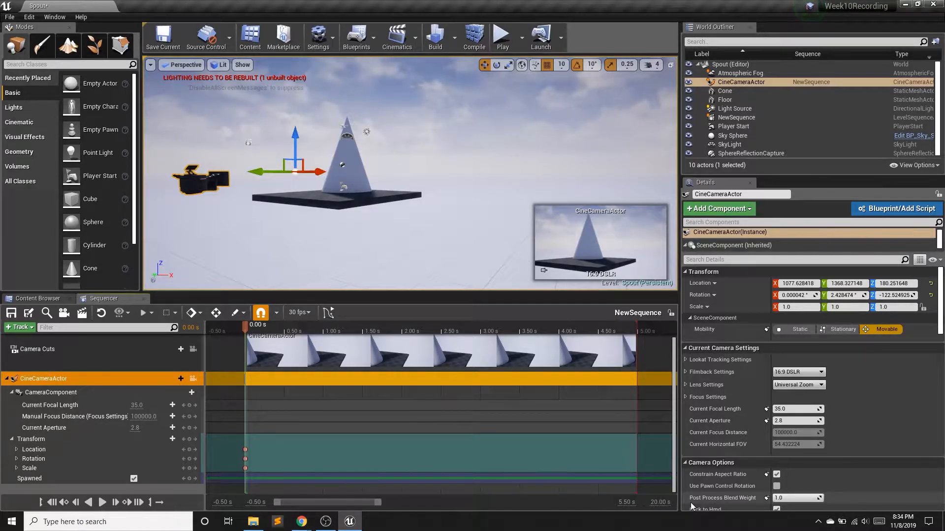
drag(379, 502, 609, 503)
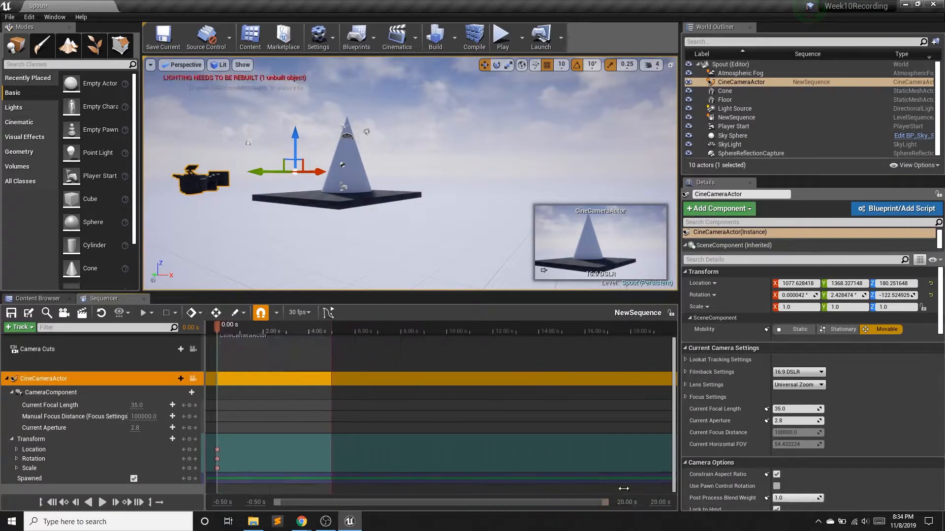
drag(332, 328, 652, 333)
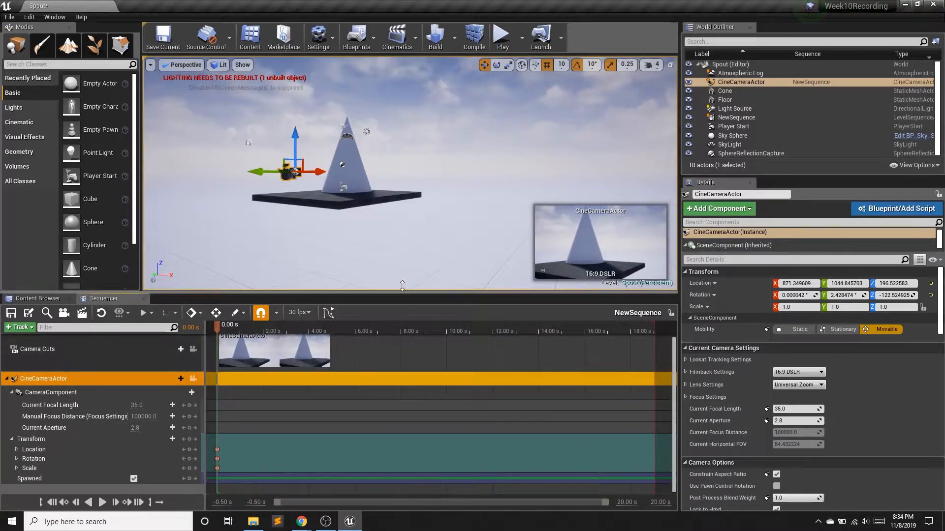
Enable auto-keying and, at 4.90 s, key the camera at X about 1371 with a yaw of about -142.5°
click(217, 313)
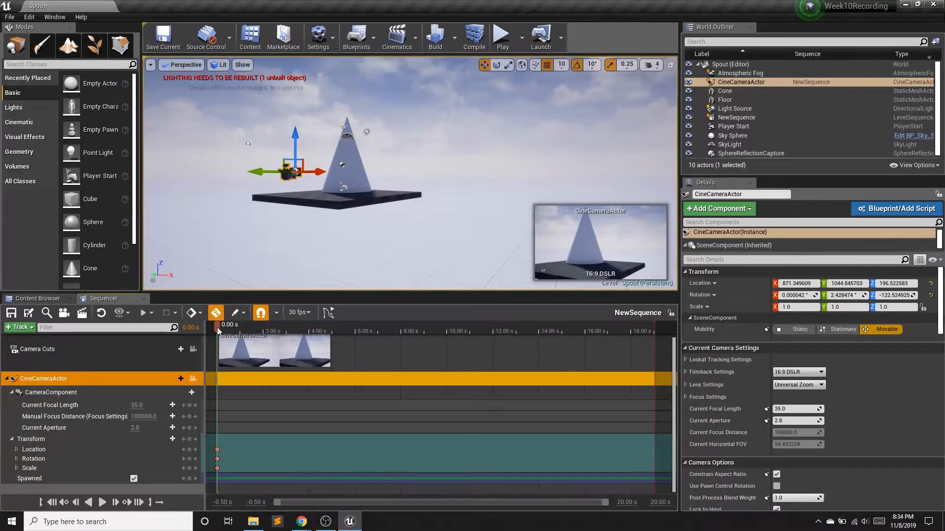
drag(271, 332, 329, 335)
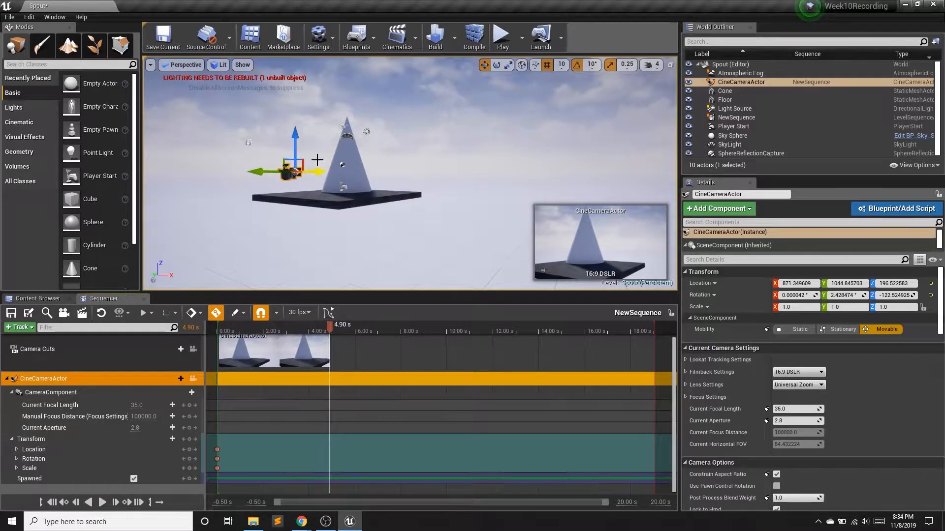
drag(319, 177, 461, 164)
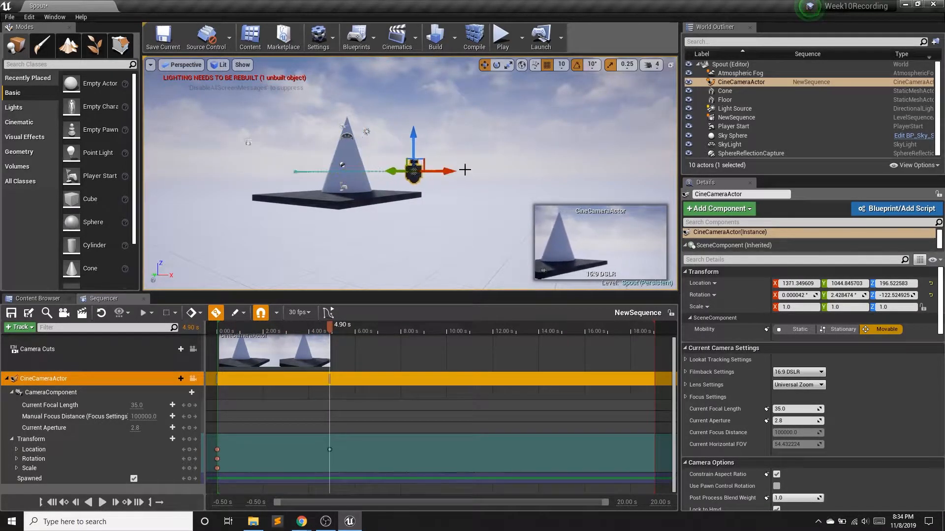
click(497, 65)
mouse_move(428, 212)
mouse_down()
mouse_move(418, 216)
mouse_move(428, 211)
mouse_up()
scroll(428, 211, up, 3)
scroll(428, 212, down, 2)
middle_drag(428, 212, 423, 177)
drag(393, 253, 364, 261)
At 9.07 s, key the camera moved along Y to about -375 and rotated to a yaw of about -192.5°
drag(336, 328, 425, 329)
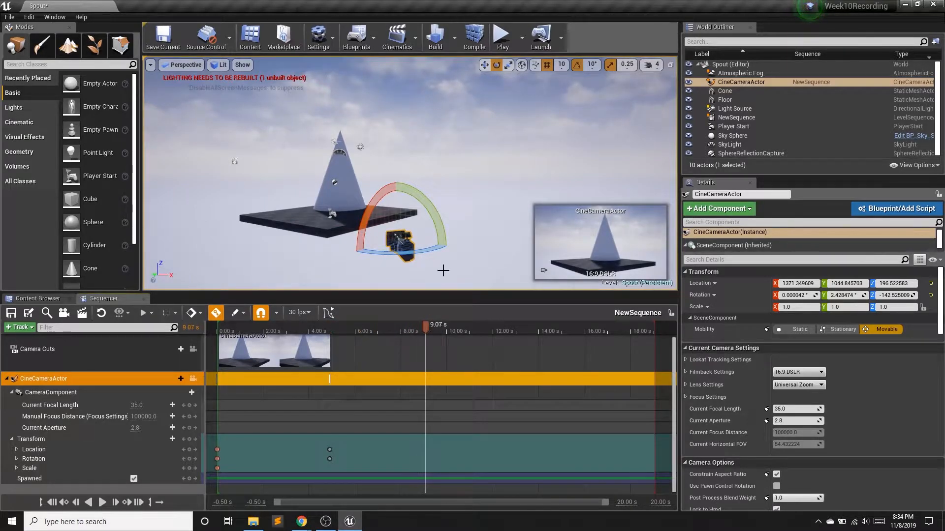
click(484, 65)
drag(372, 247, 516, 162)
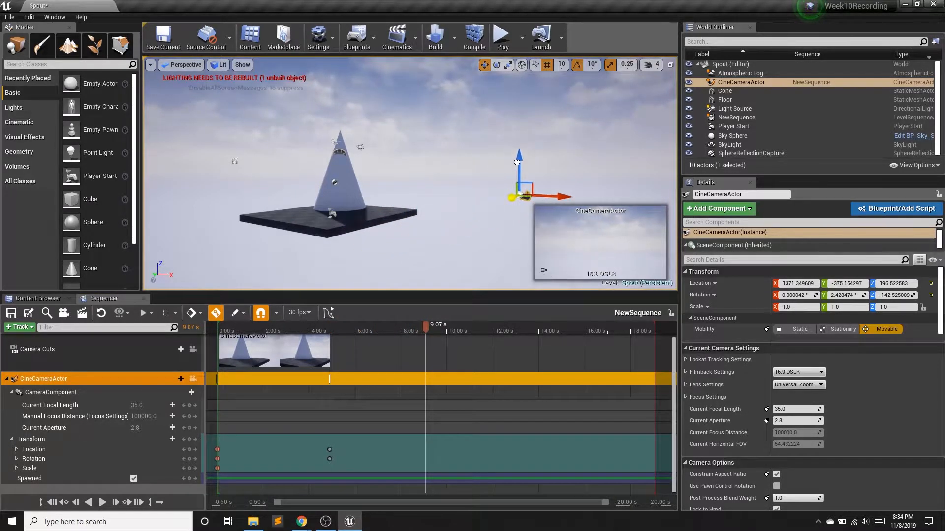
click(497, 65)
drag(546, 200, 593, 199)
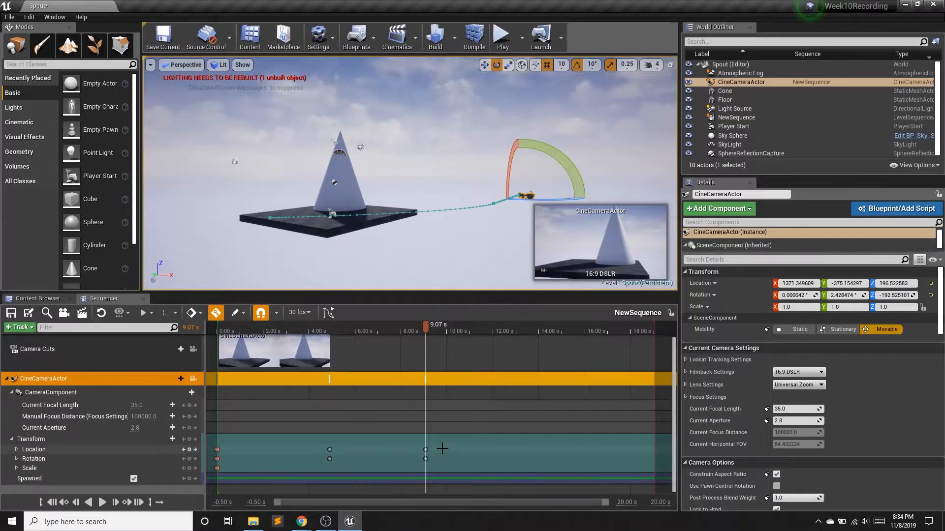
At 16.00 s, key the camera at X about 471, Y about -1525 and yaw about -252.5°, and save the level
middle_drag(401, 186, 481, 182)
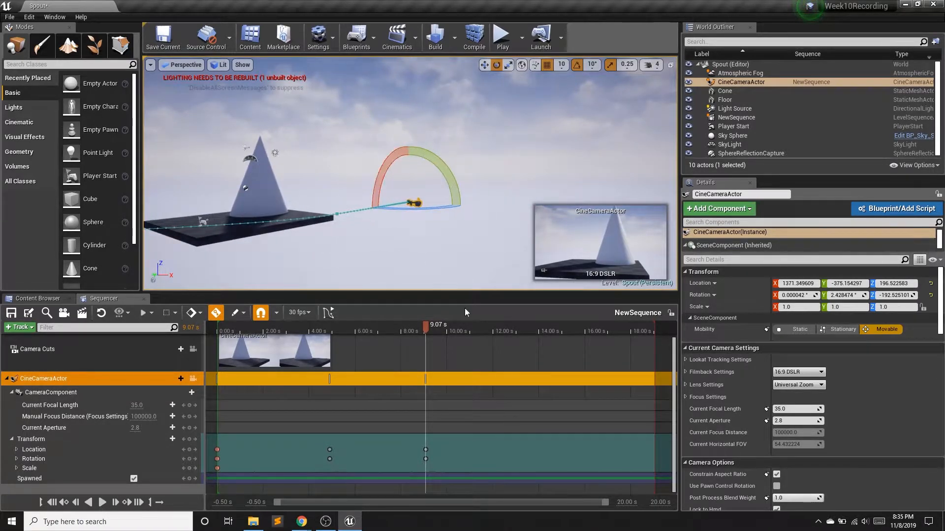
drag(425, 326, 587, 328)
click(485, 65)
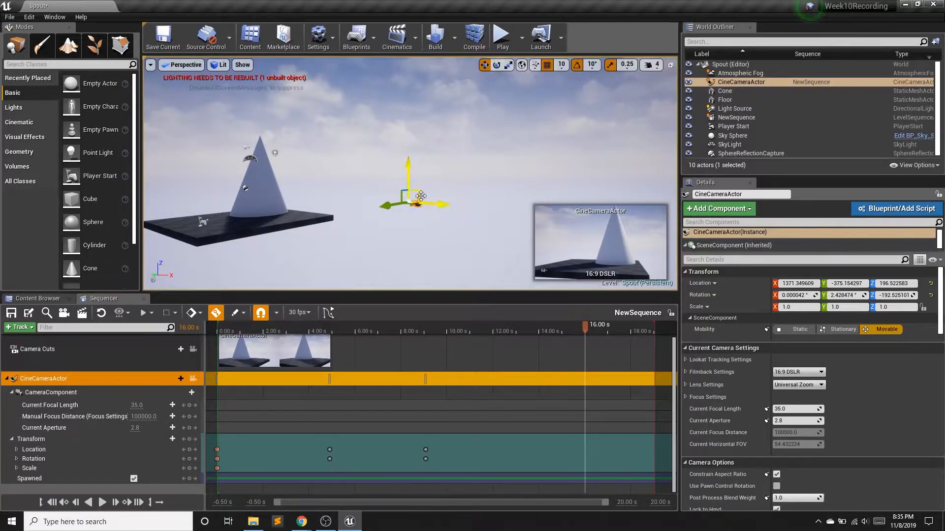
drag(439, 204, 405, 203)
click(497, 64)
click(485, 65)
mouse_move(343, 197)
mouse_down()
mouse_move(399, 190)
mouse_move(347, 194)
mouse_up()
click(497, 64)
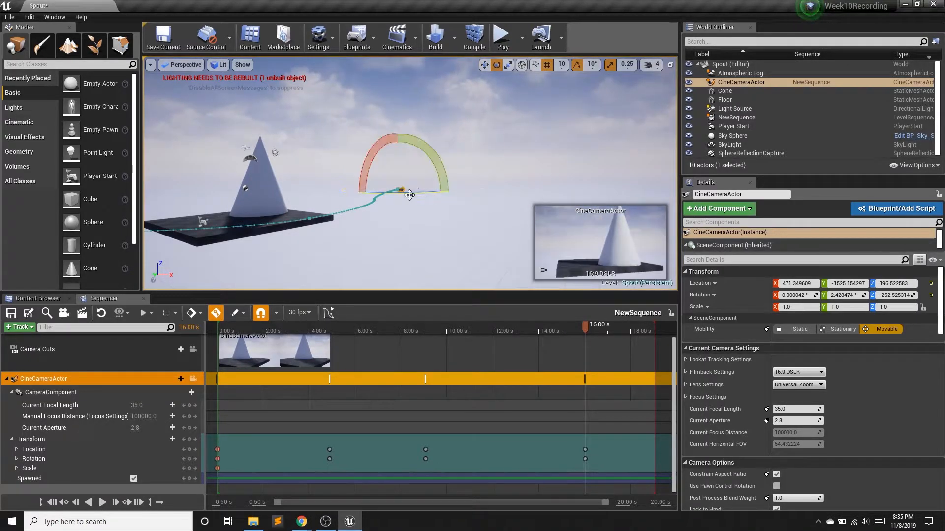
click(163, 38)
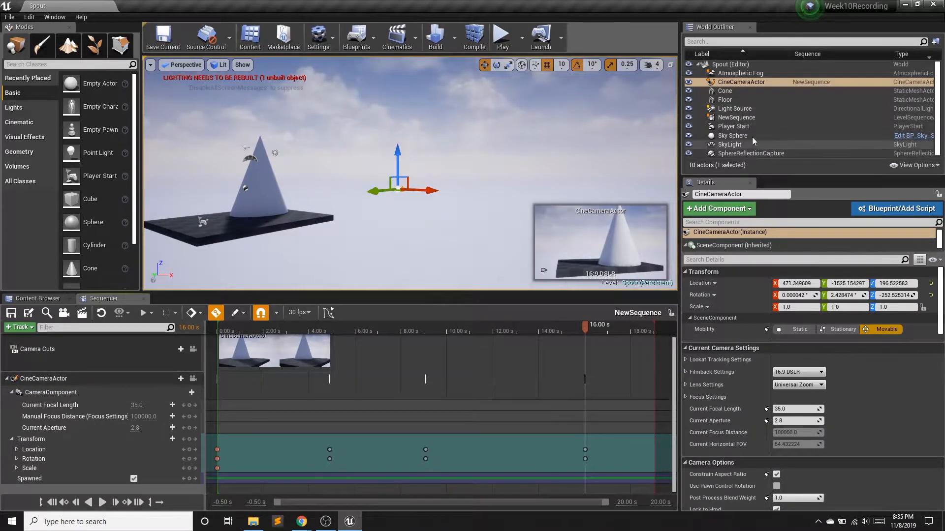
Enable Auto Play for the NewSequence actor and play the level to preview the camera animation
click(755, 117)
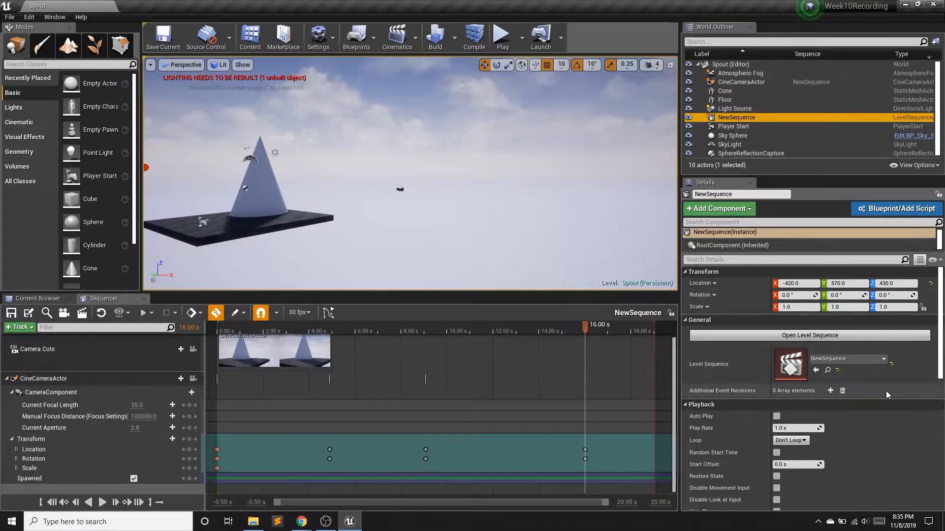
click(777, 417)
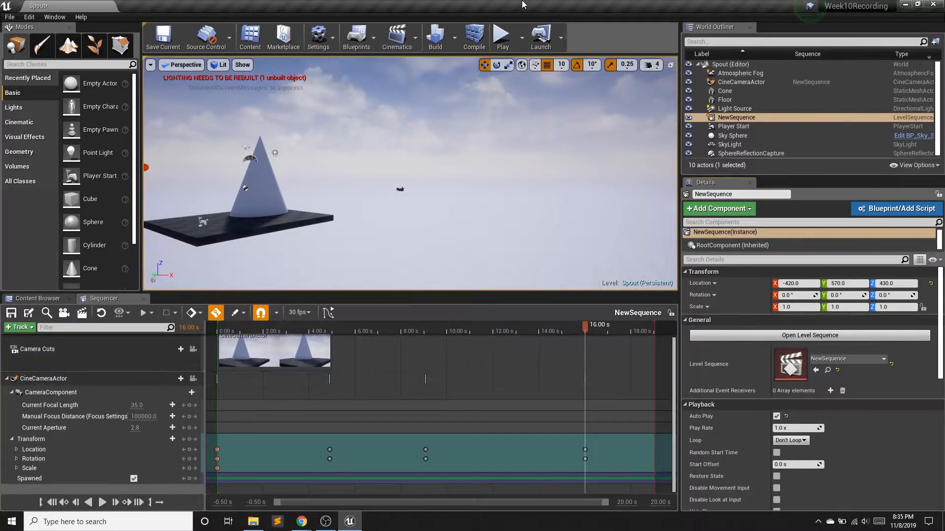
click(501, 37)
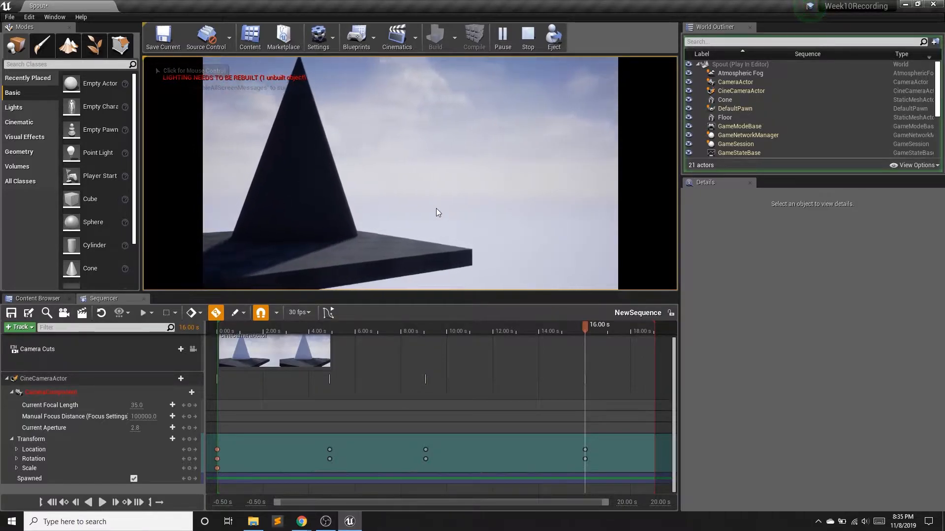
click(528, 35)
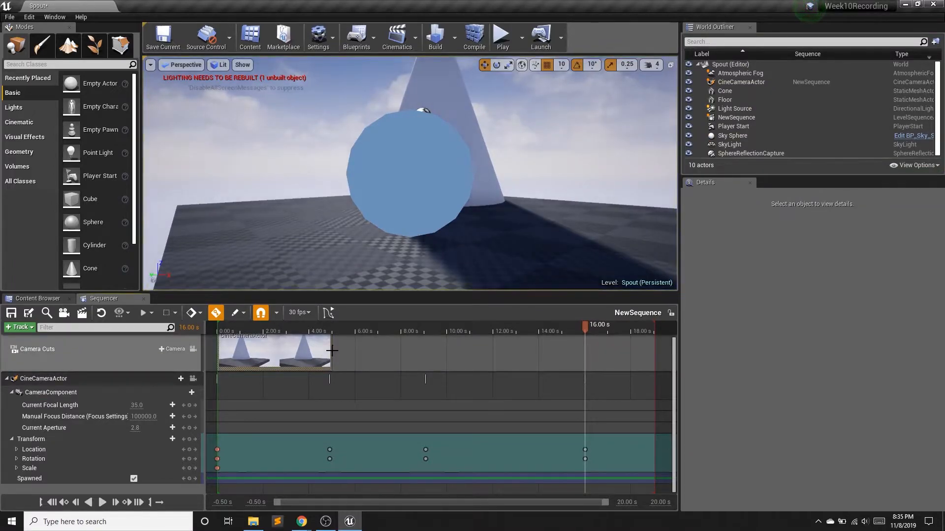
Extend the CineCameraActor camera cut to the end of the playback range at about 19 s and play the level to preview it
drag(332, 351, 654, 348)
scroll(430, 180, down, 5)
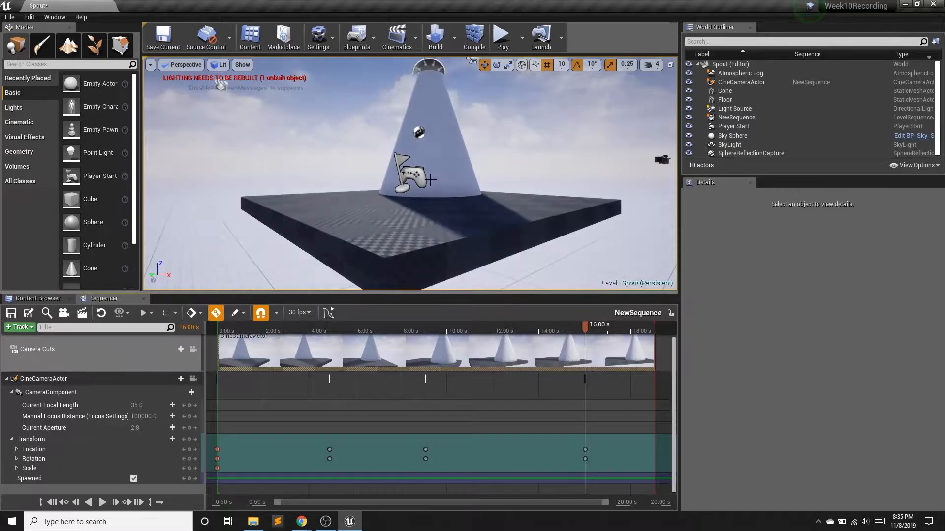
scroll(430, 180, up, 3)
click(501, 36)
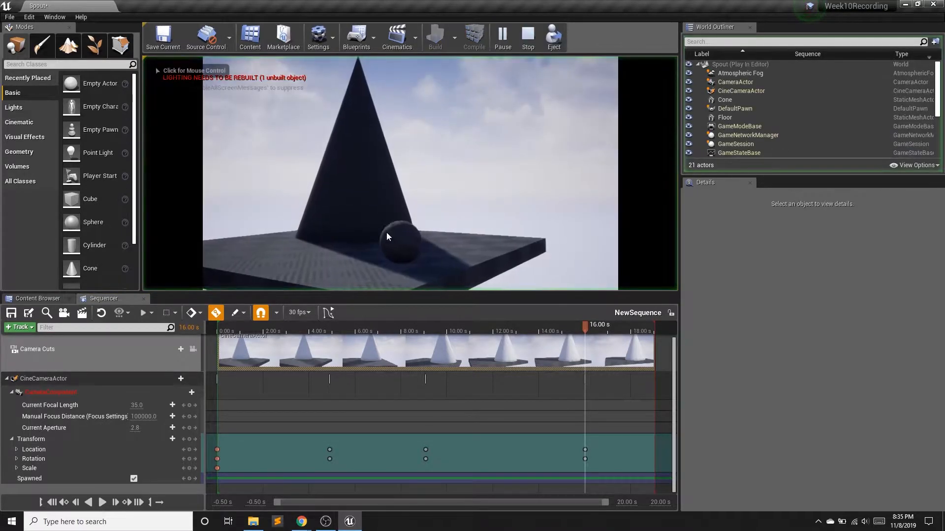
click(537, 37)
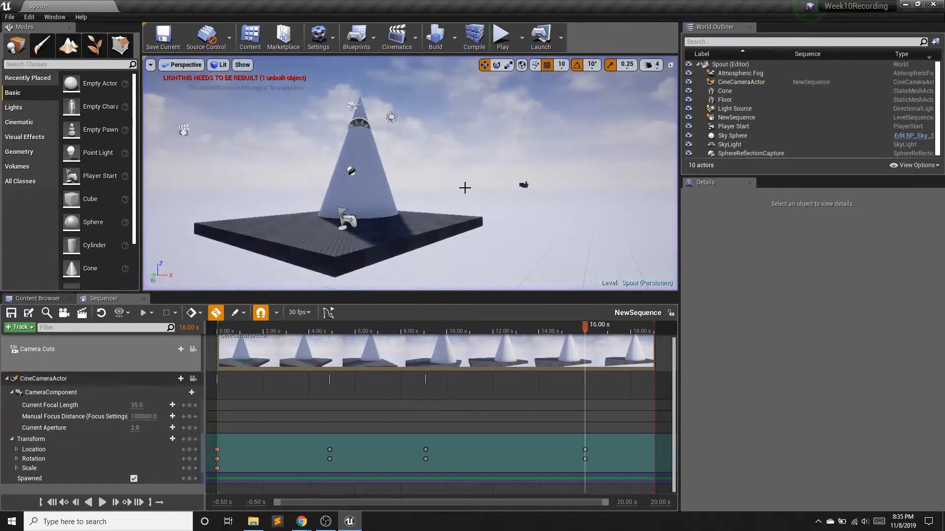
Move the Player Start below the floor to X -940, Y -550, Z about -388, and play the level to check the shot
click(734, 126)
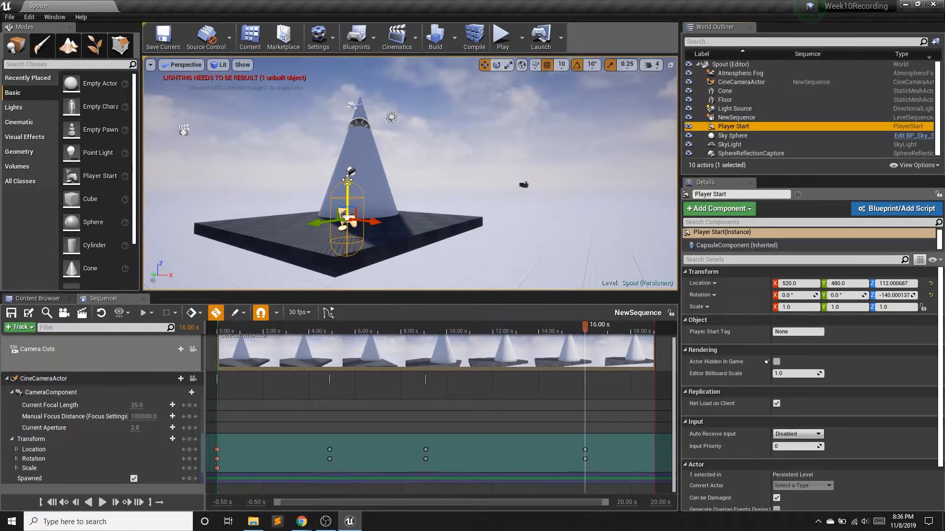
drag(347, 181, 338, 254)
drag(315, 212, 380, 238)
drag(347, 202, 348, 226)
drag(314, 269, 351, 259)
drag(414, 255, 366, 247)
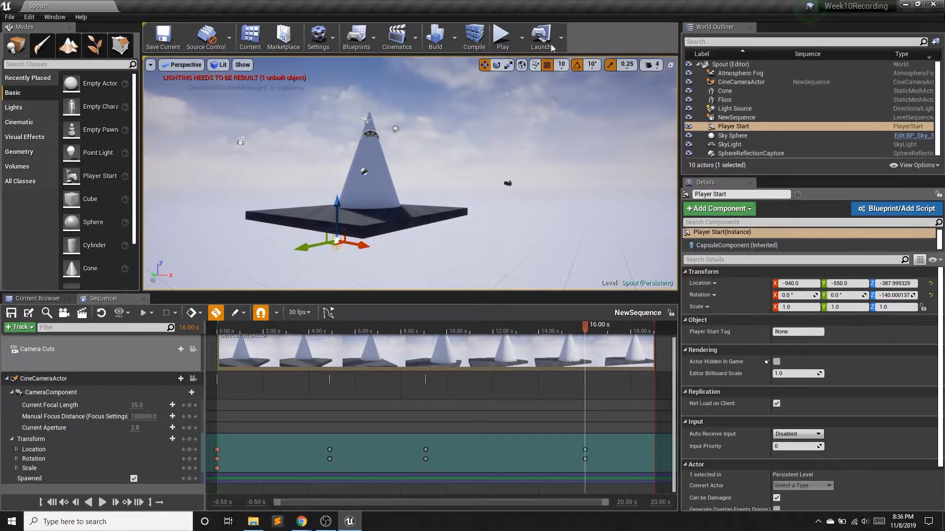
click(500, 31)
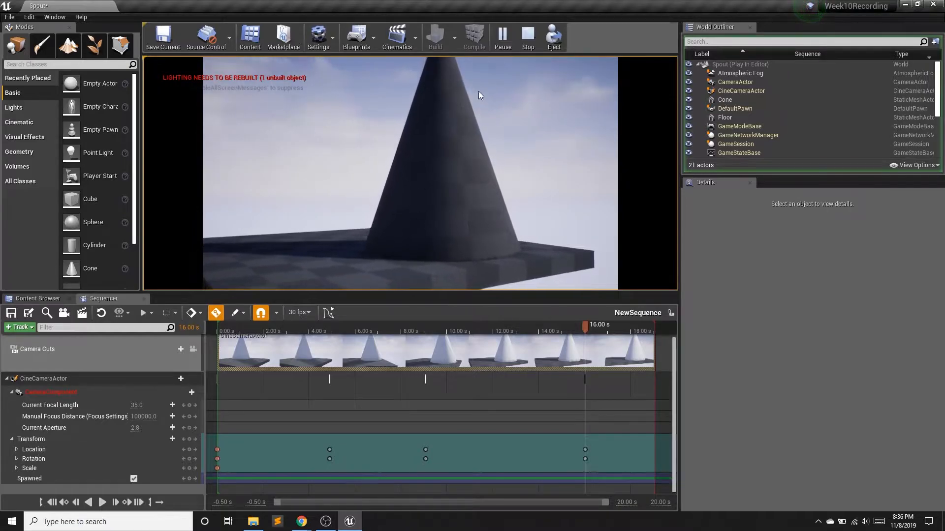
click(528, 37)
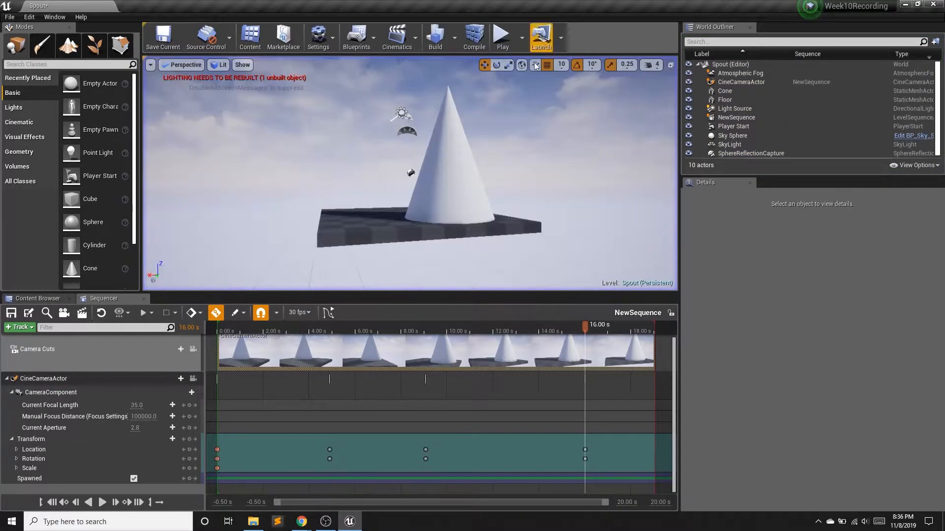
Assign the BasicAsset01 material to the cone and save the level
click(464, 168)
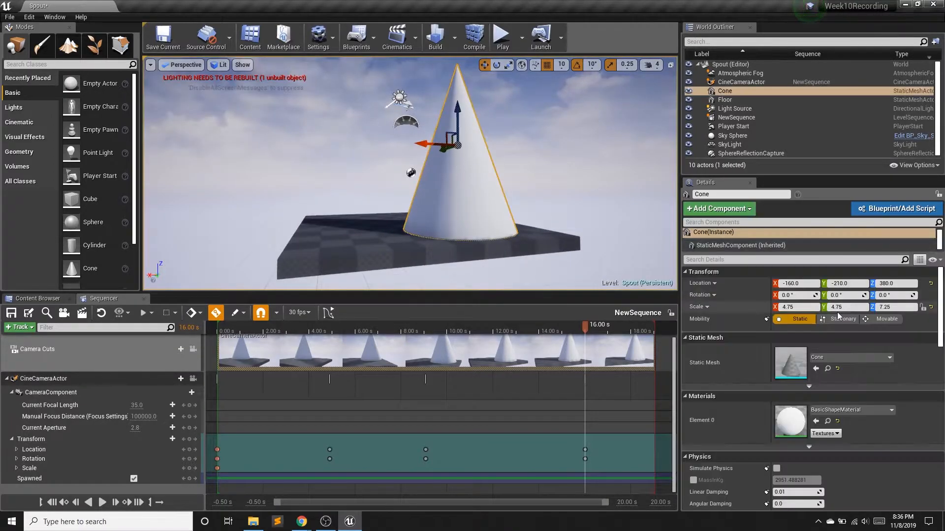
click(881, 409)
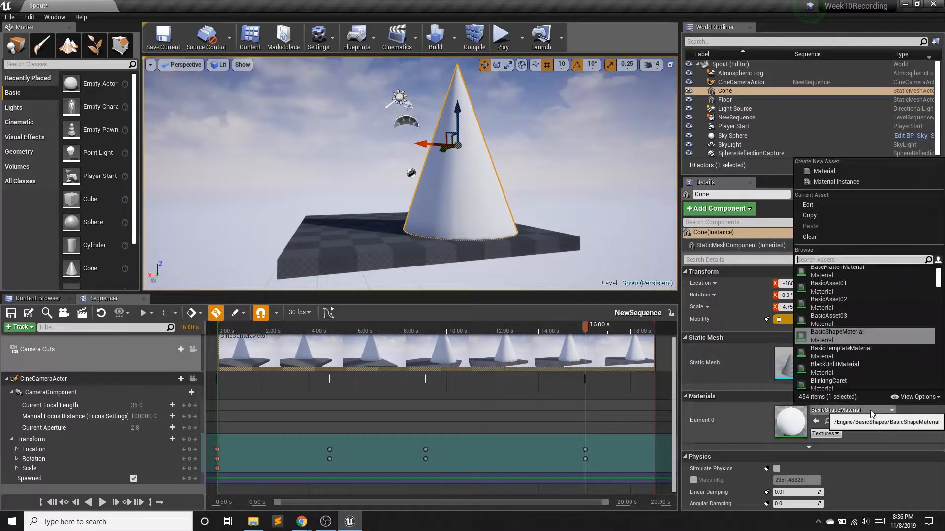
click(836, 287)
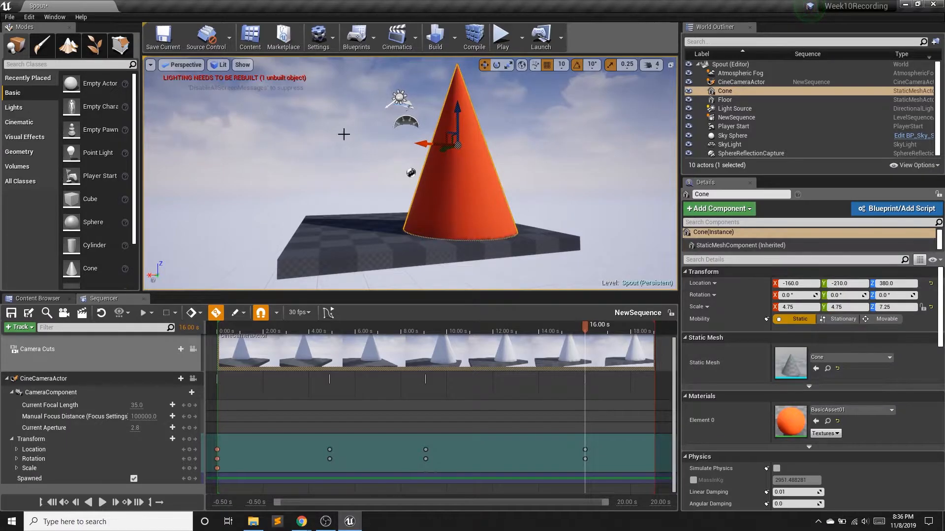
click(163, 37)
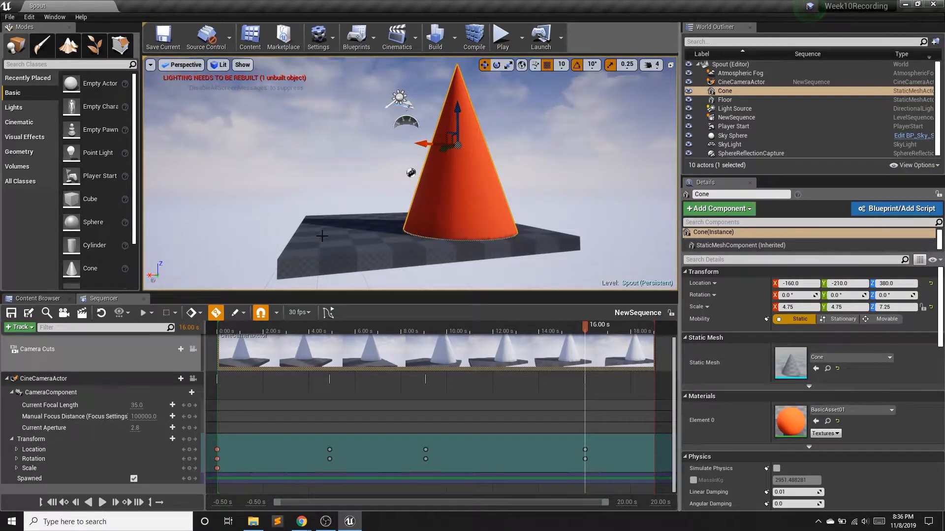
Assign the EditorBrushMaterial material to the floor and save the level
click(344, 227)
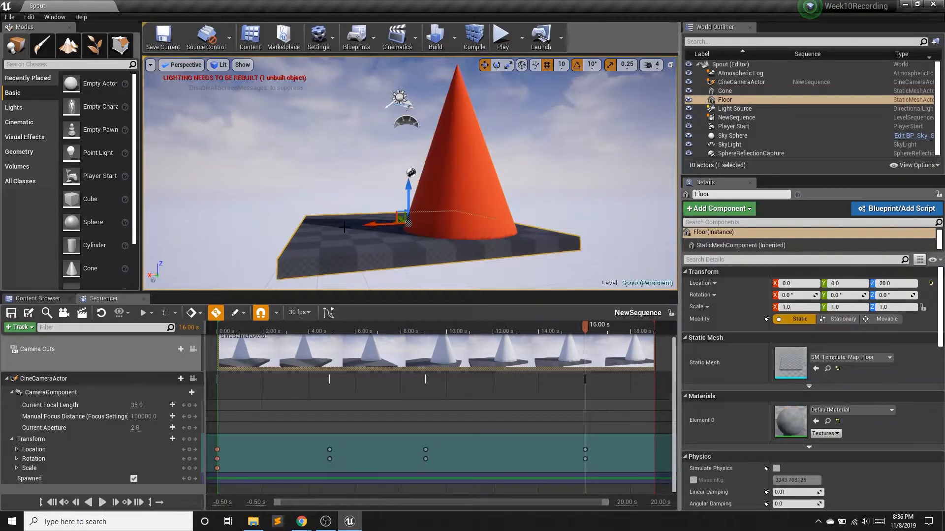
click(869, 408)
click(852, 333)
scroll(851, 331, down, 5)
scroll(852, 332, down, 5)
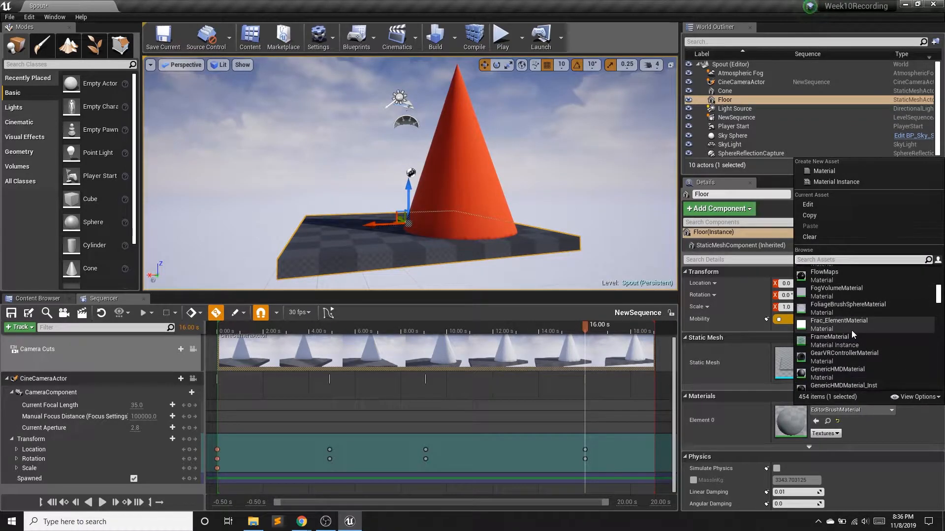
click(842, 374)
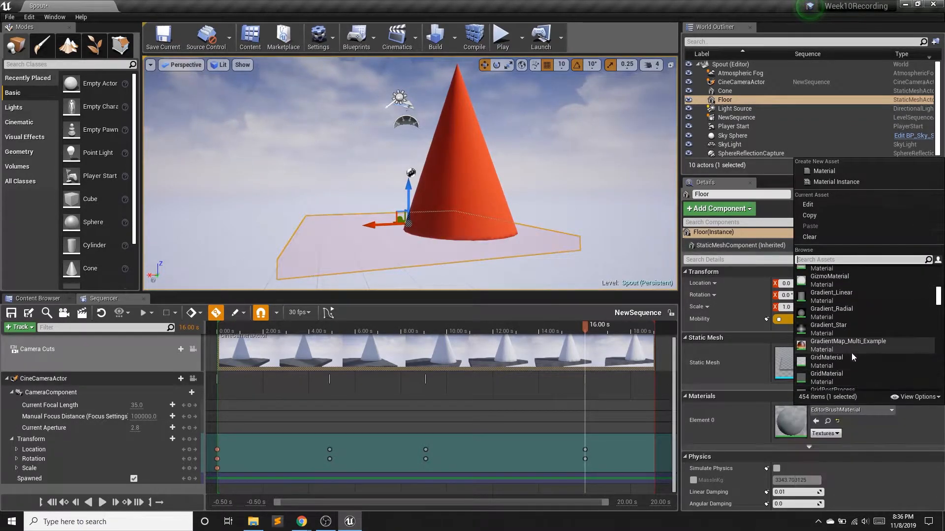
click(648, 238)
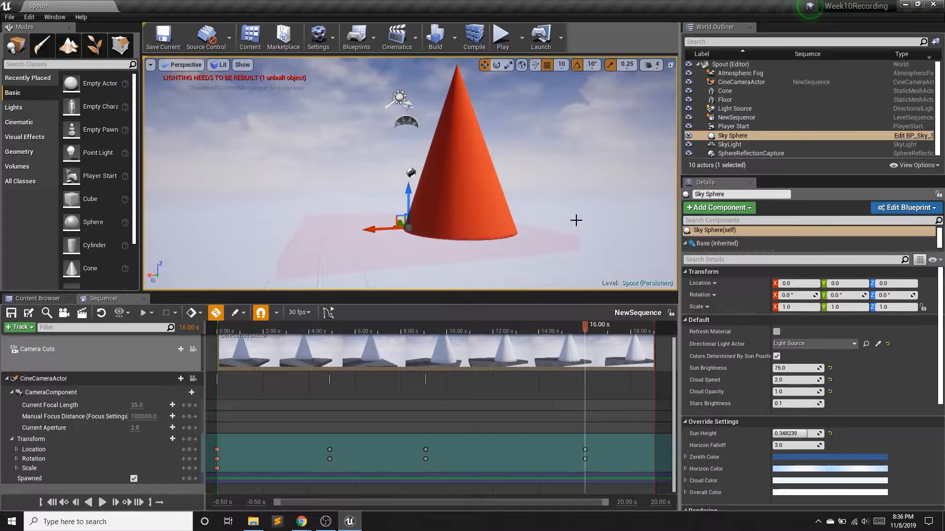
click(162, 35)
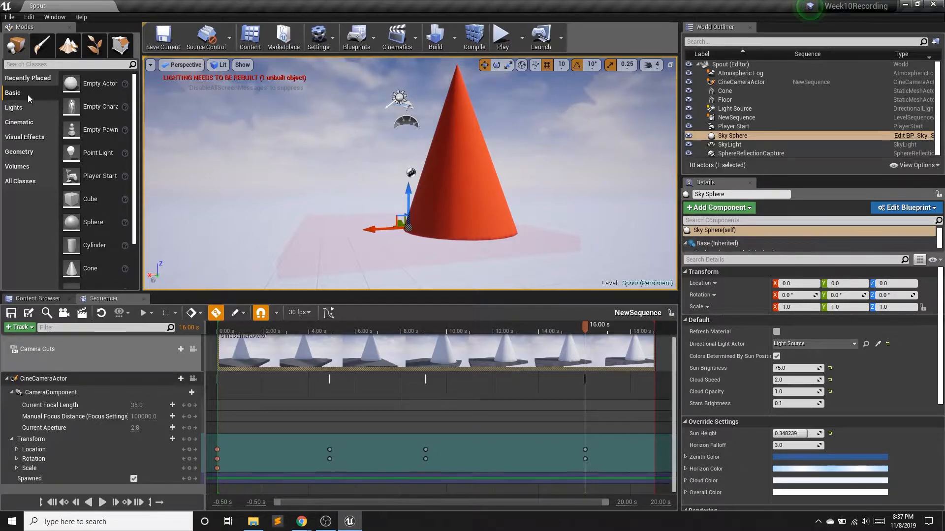
Place a cube beside the cone at X 370, Y -490, Z 140 and give it the CE_OpacitySimpleMaster material
drag(89, 199, 330, 213)
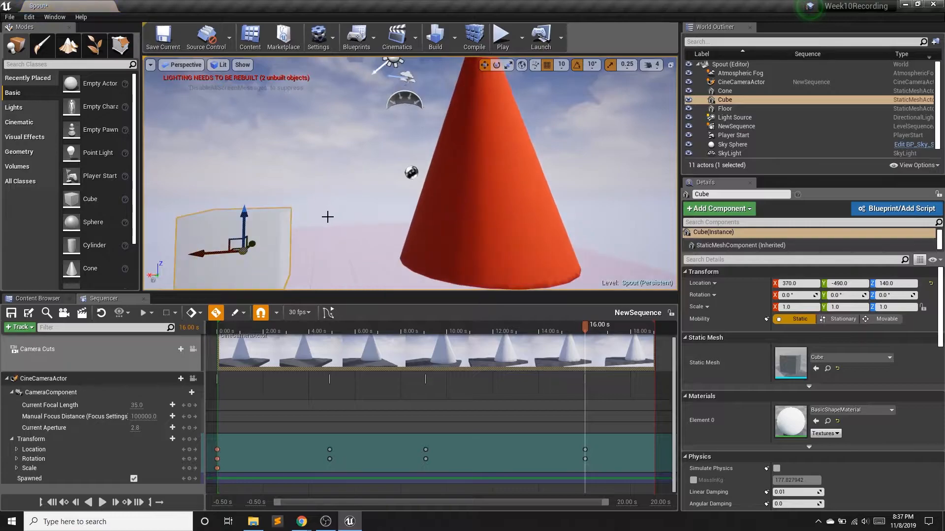
click(861, 409)
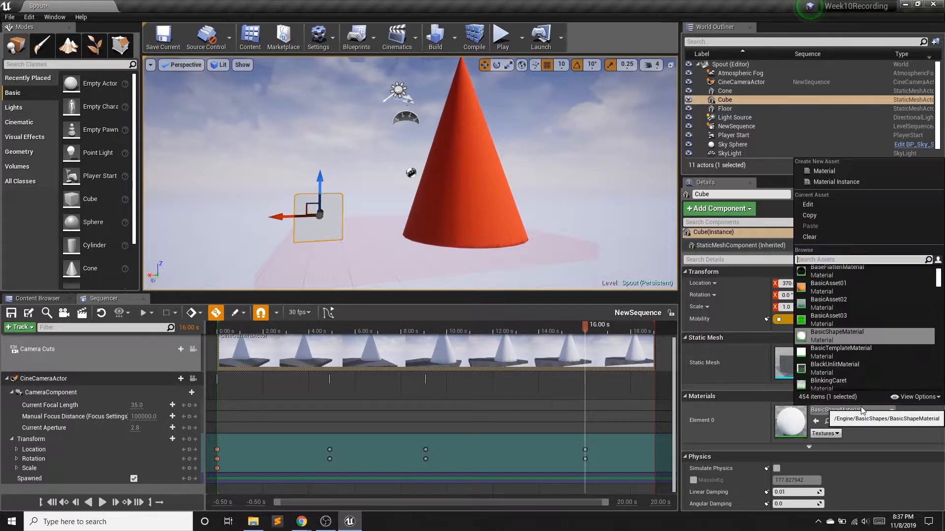
scroll(843, 349, down, 5)
click(843, 377)
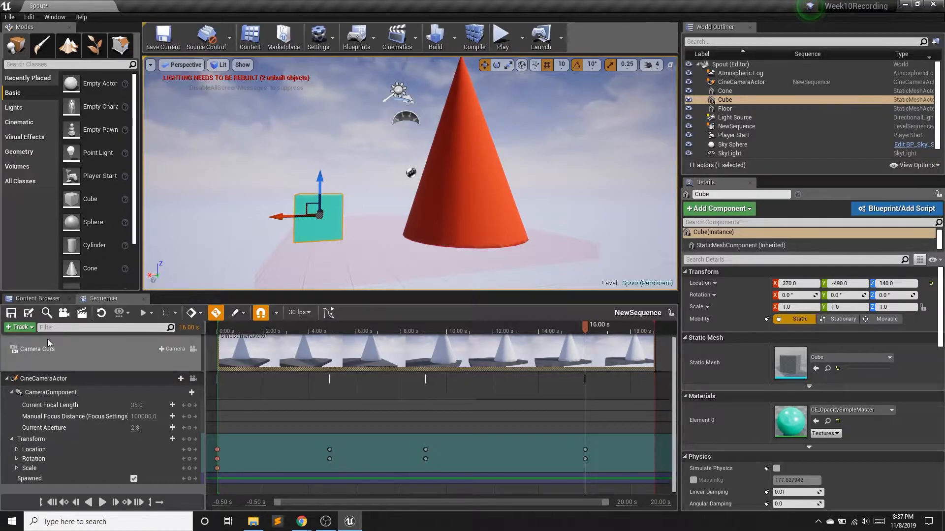
Add the Cube actor to the sequence and key its starting transform at 0.03 s
click(21, 328)
mouse_move(45, 338)
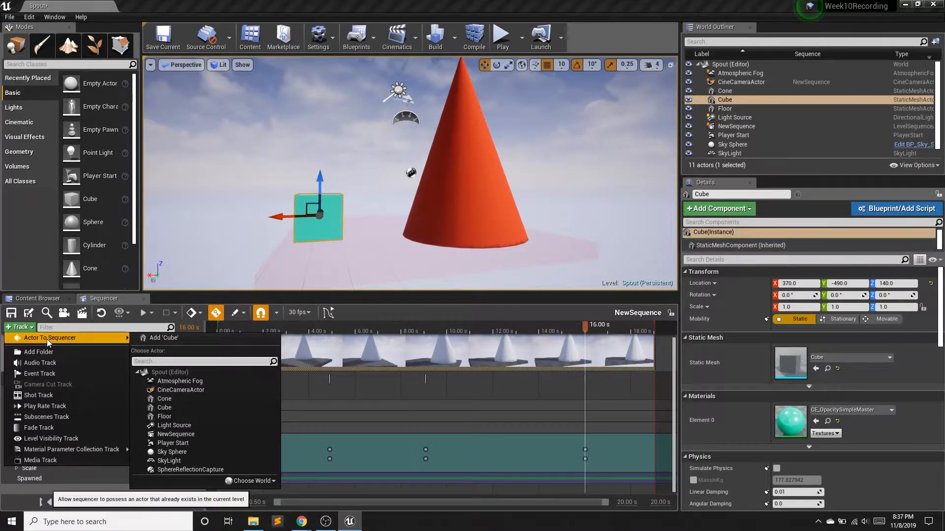
click(199, 407)
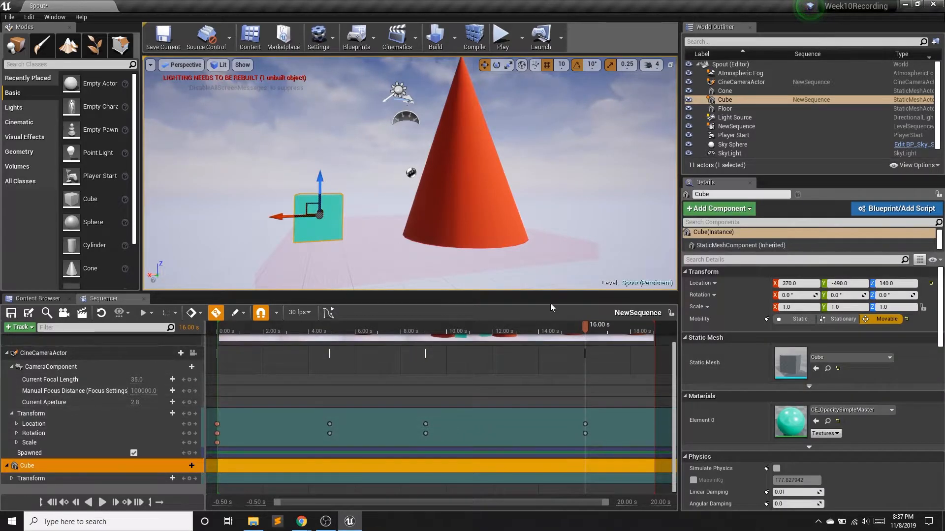
drag(585, 326, 328, 326)
drag(222, 341, 218, 338)
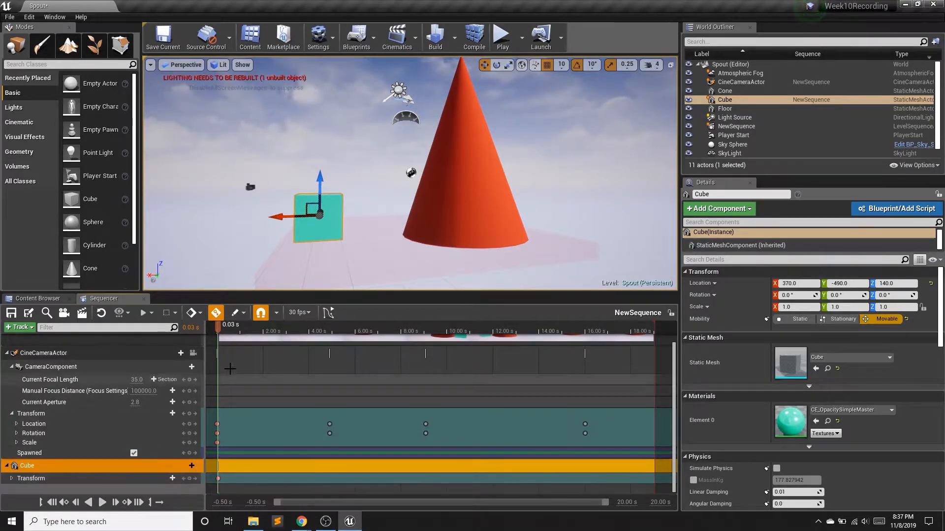
Key the cube rotated to a yaw of -40° at 3.43 s and -80° at 6.83 s
drag(218, 329, 287, 333)
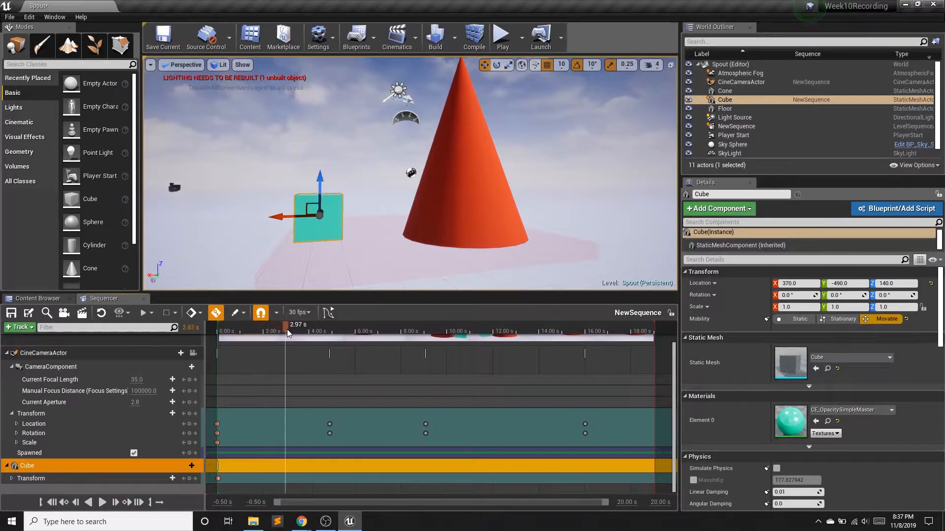
click(496, 65)
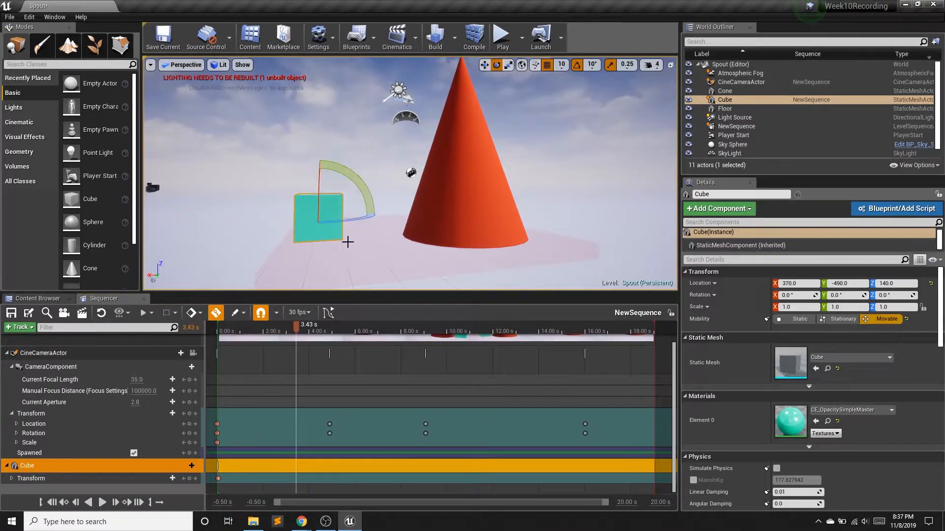
drag(338, 221, 243, 229)
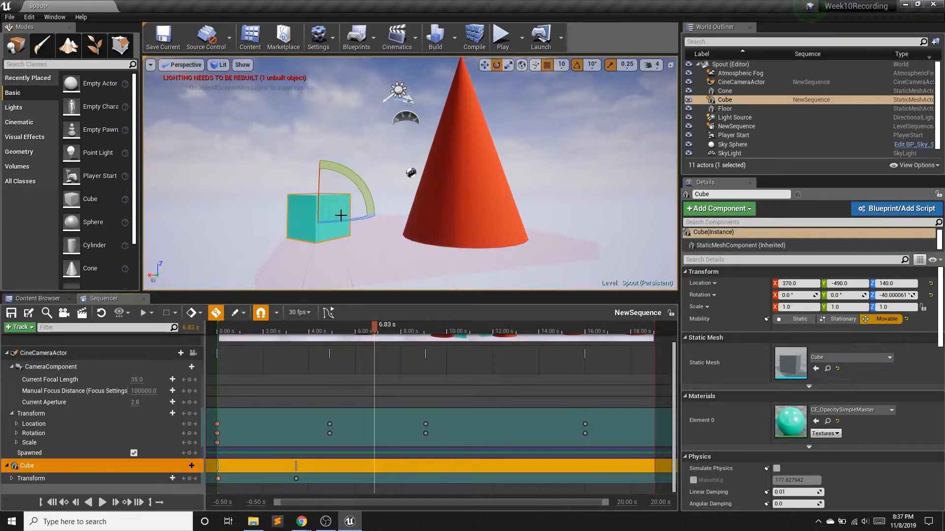
drag(338, 220, 253, 220)
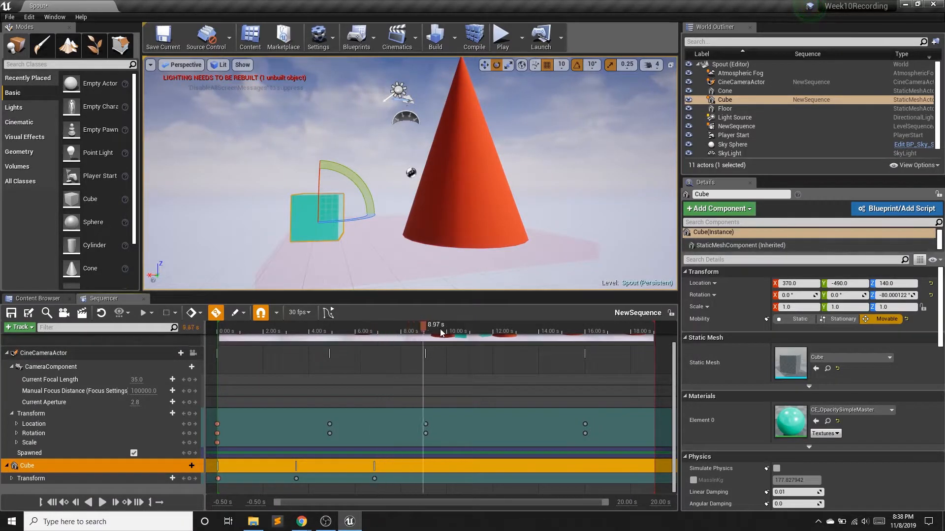
Key the cube's yaw at -120° at about 10.9 s, -150° at 13.47 s and -190° at 17.17 s
drag(346, 221, 406, 317)
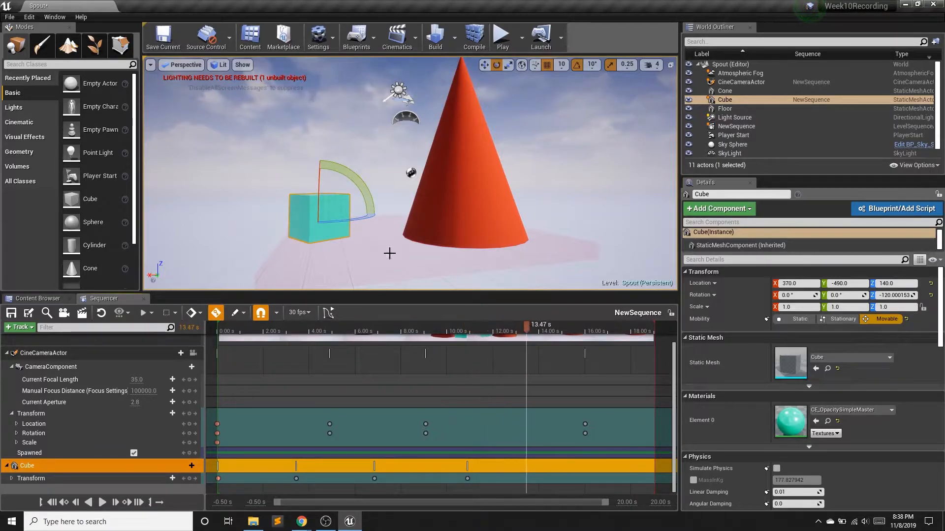
drag(341, 224, 245, 225)
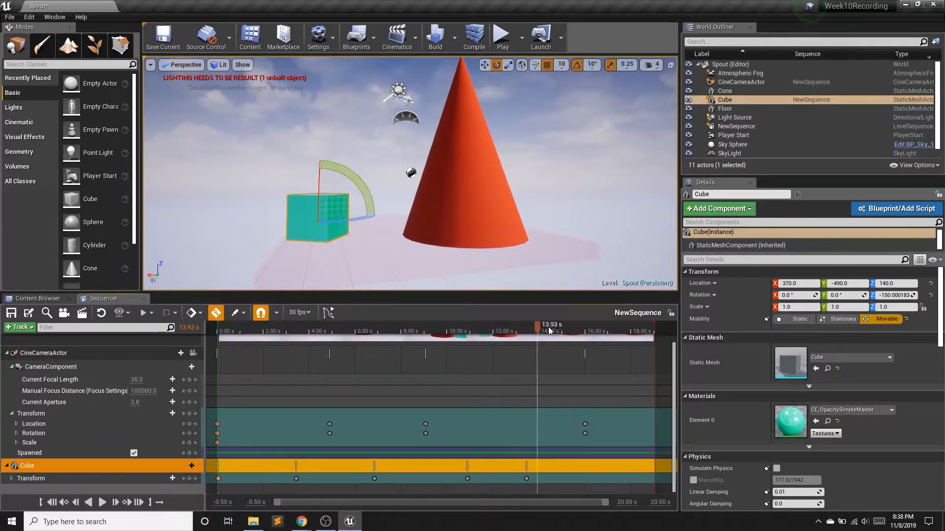
drag(343, 222, 231, 227)
Save the level and play it to preview the rotating cube with the camera move
click(162, 37)
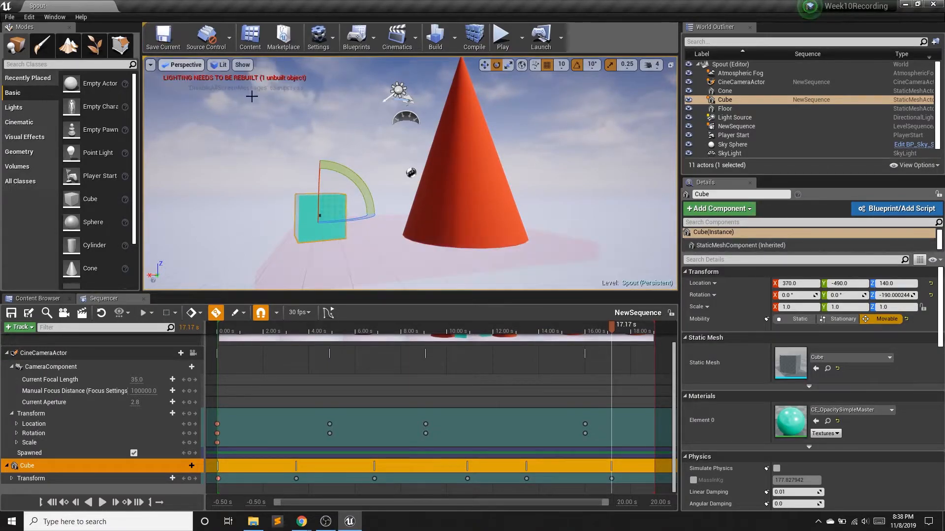
click(501, 37)
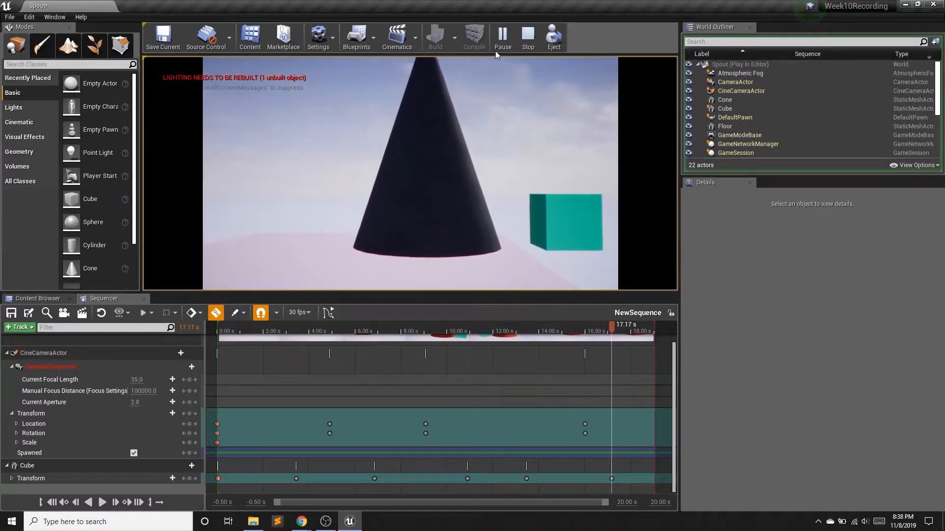
click(528, 38)
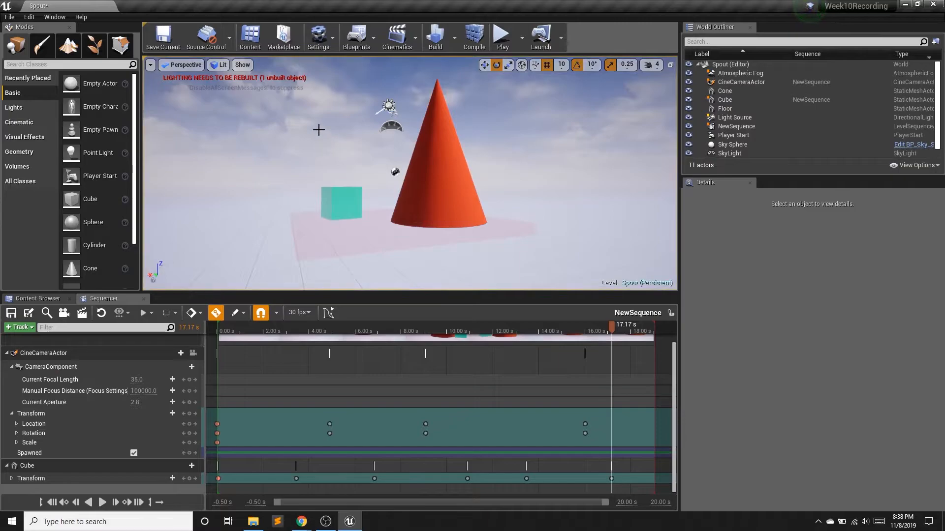
Build the level's lighting, close the message log and play the level again to check the result
click(435, 37)
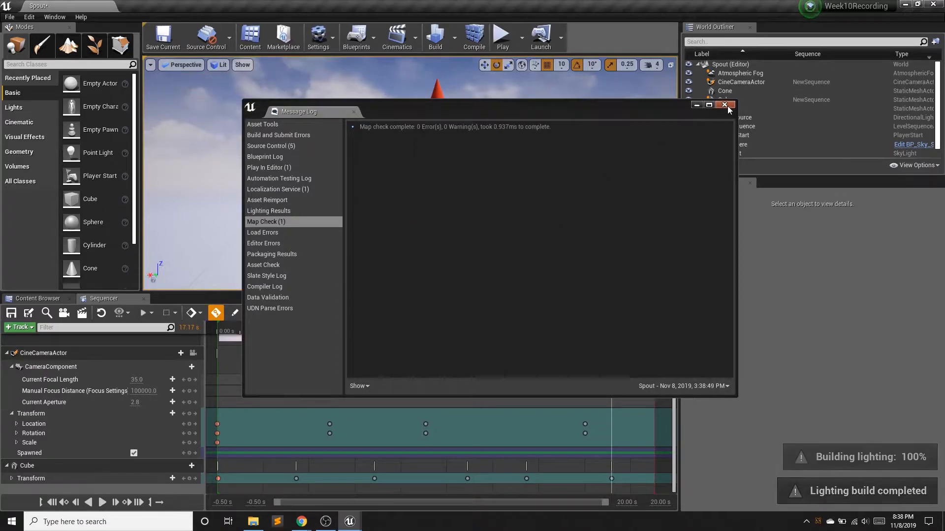
click(724, 105)
click(502, 37)
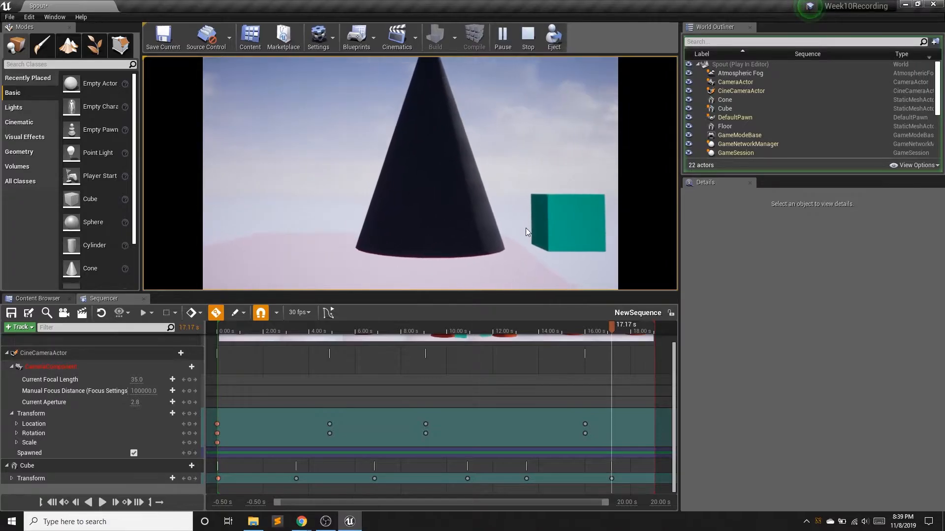
click(532, 34)
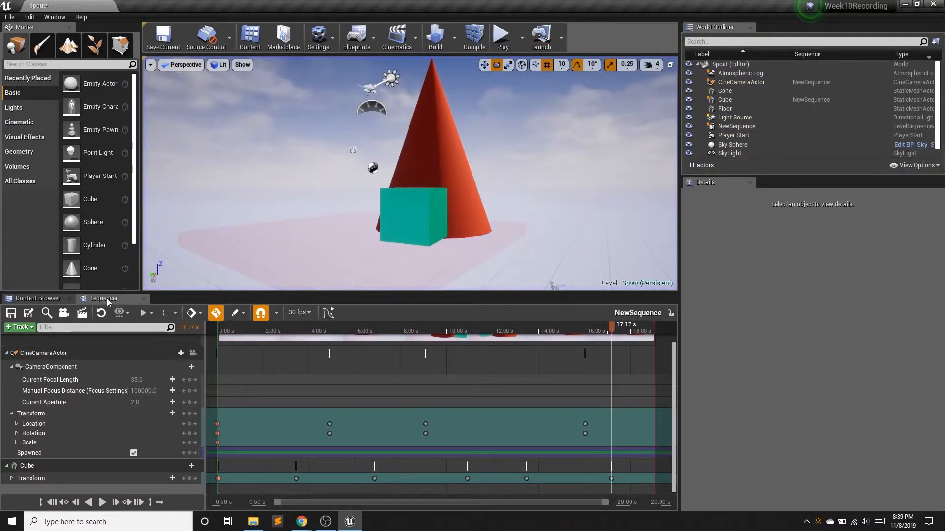
Save all modified content, keeping every listed asset selected
click(49, 299)
right_click(185, 364)
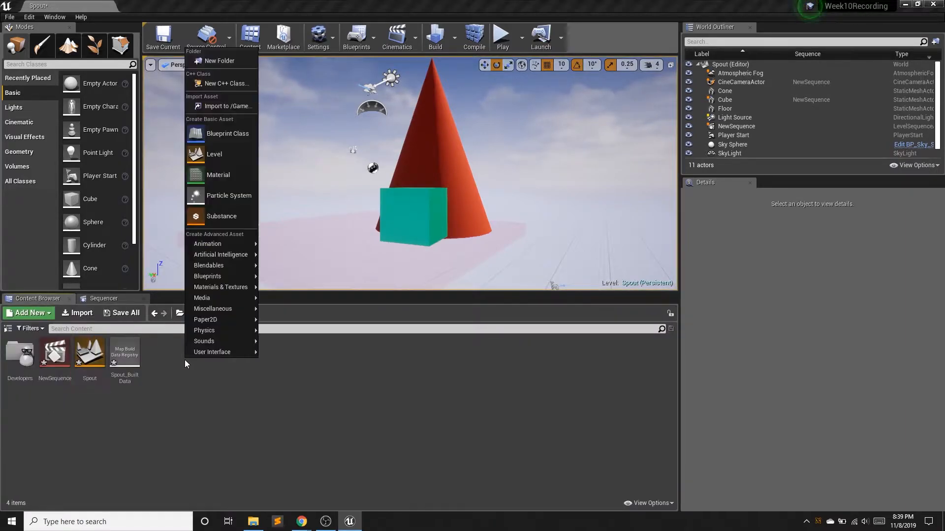
click(121, 313)
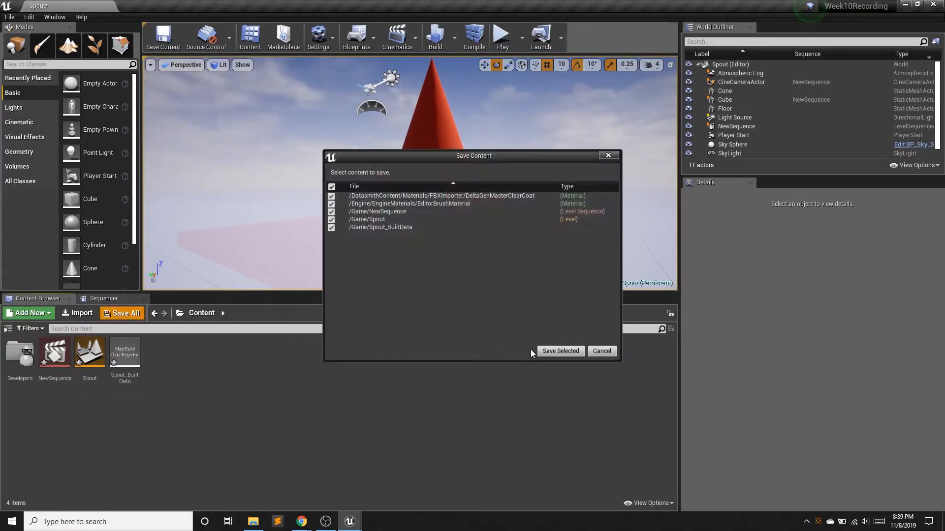
click(545, 350)
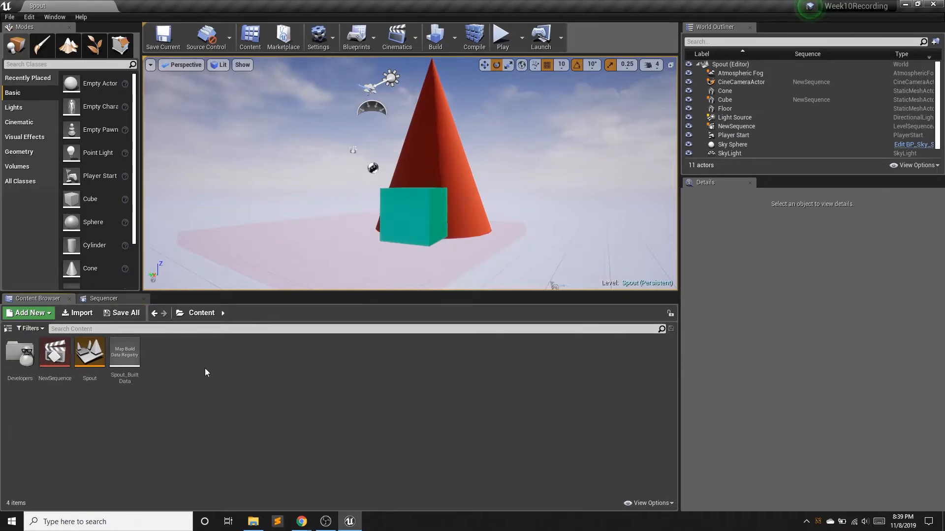
Create a content folder named Avatar and open it
right_click(184, 368)
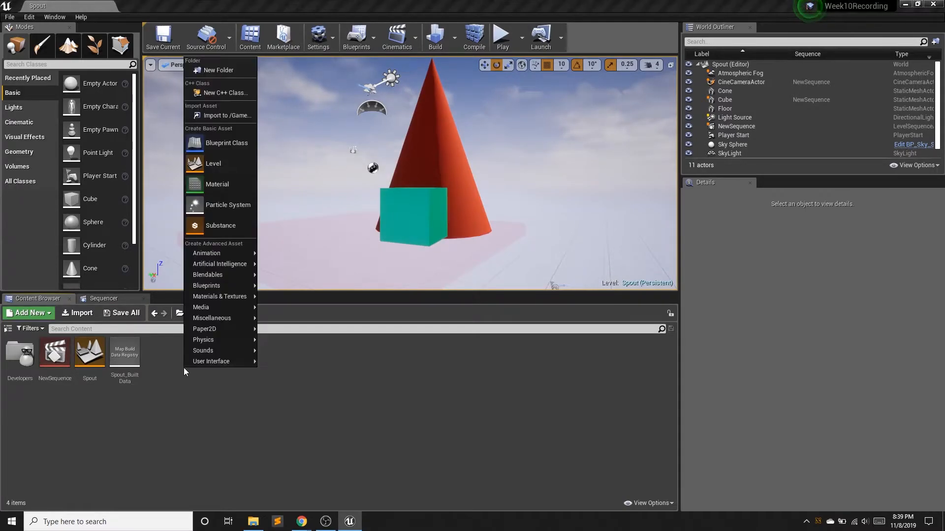
click(217, 70)
text(Avatar)
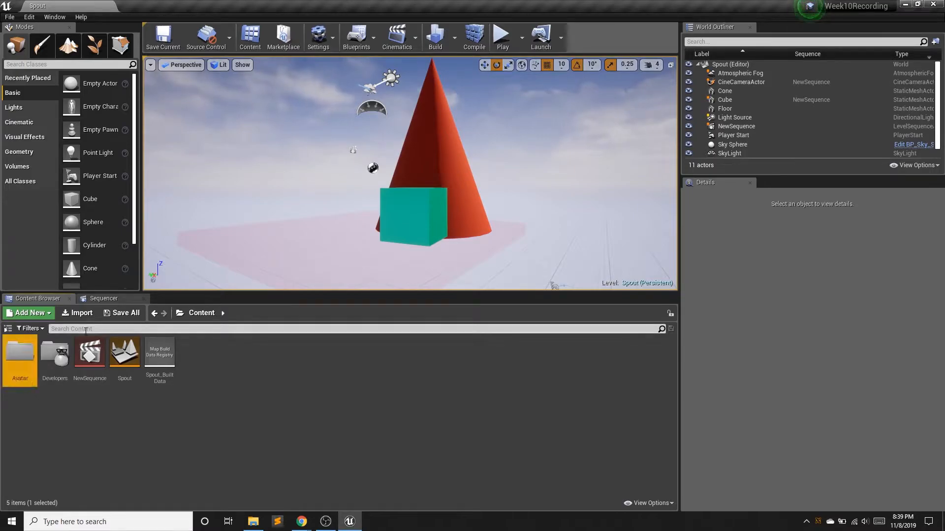
double_click(19, 357)
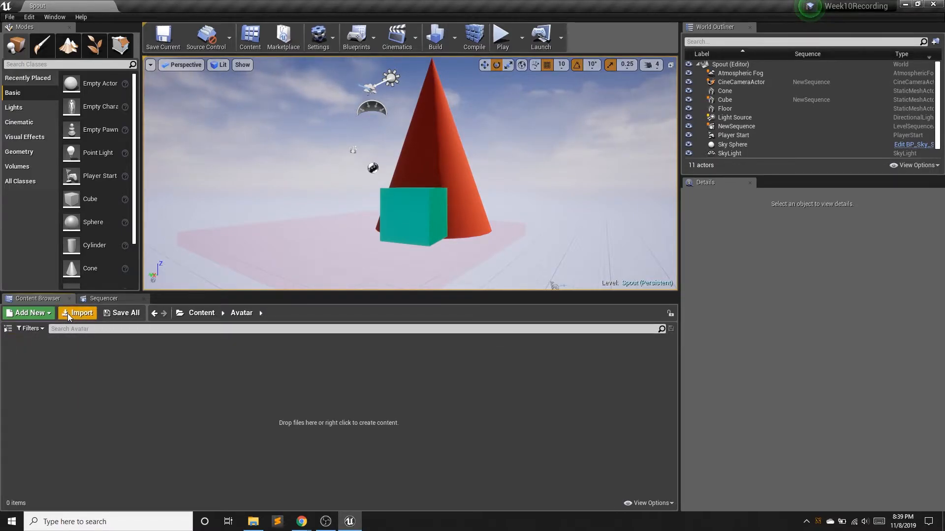
Import the Tyler_DancingMachine FBX from Downloads into the Avatar folder as a skeletal mesh with its animation, using the default options
click(69, 316)
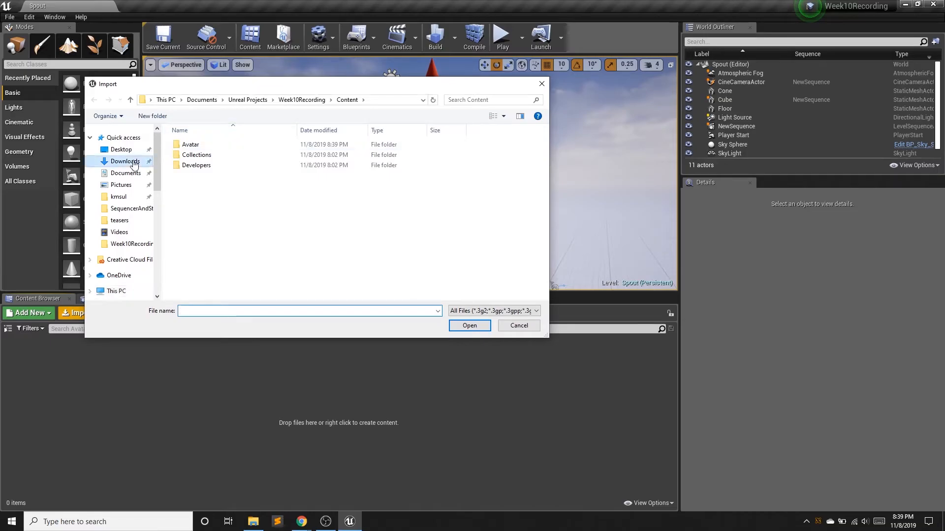
click(125, 162)
click(248, 247)
click(469, 327)
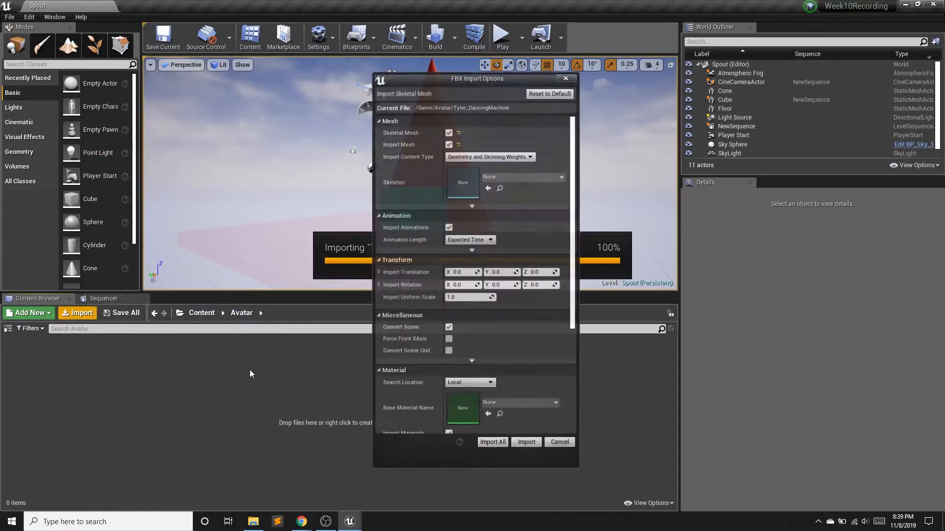
click(492, 443)
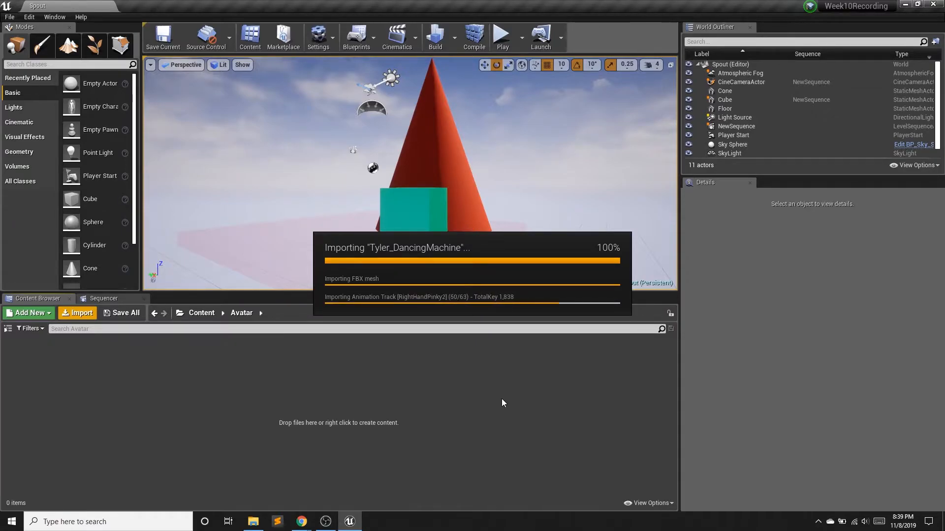
Import the Clockwise_Anim FBX animation into the Avatar folder
click(725, 104)
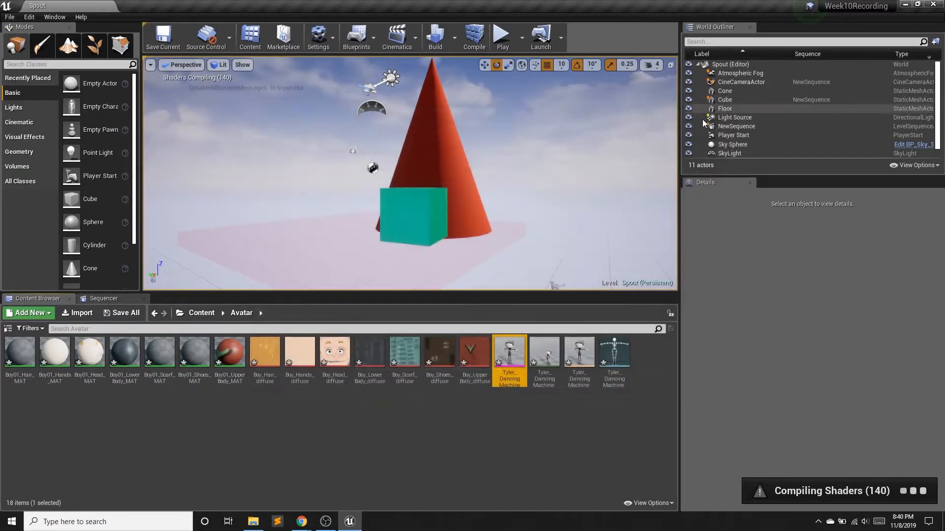
click(75, 313)
click(248, 206)
click(468, 326)
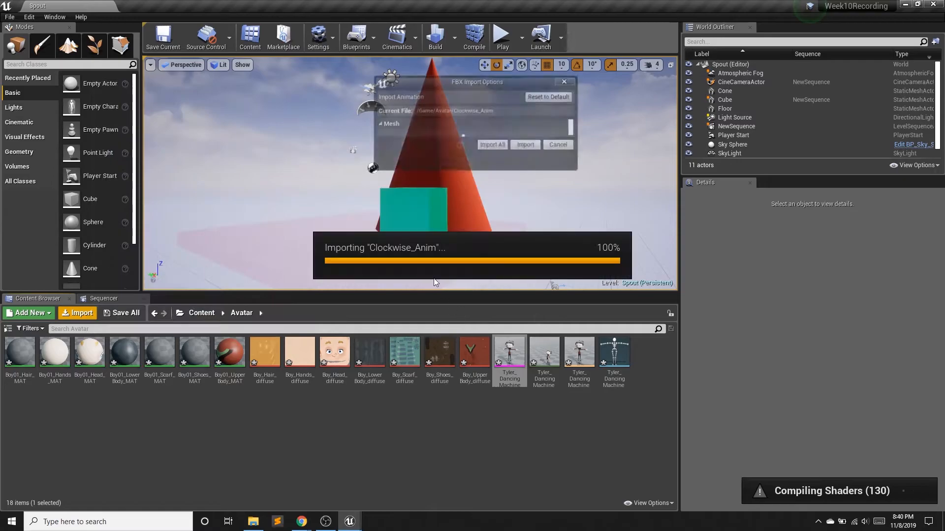
click(466, 404)
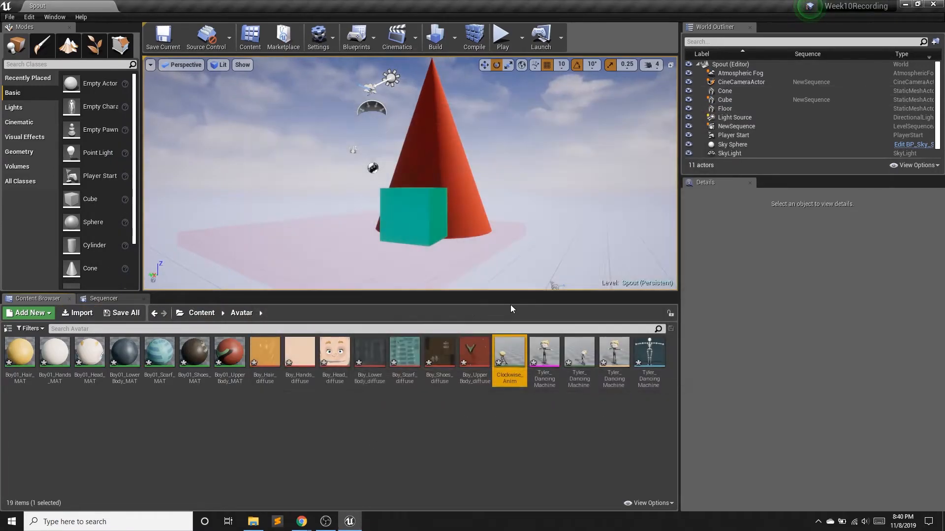
Open Clockwise_Anim in a docked editor, remove frames 0 to 291, then save and close the animation
double_click(518, 366)
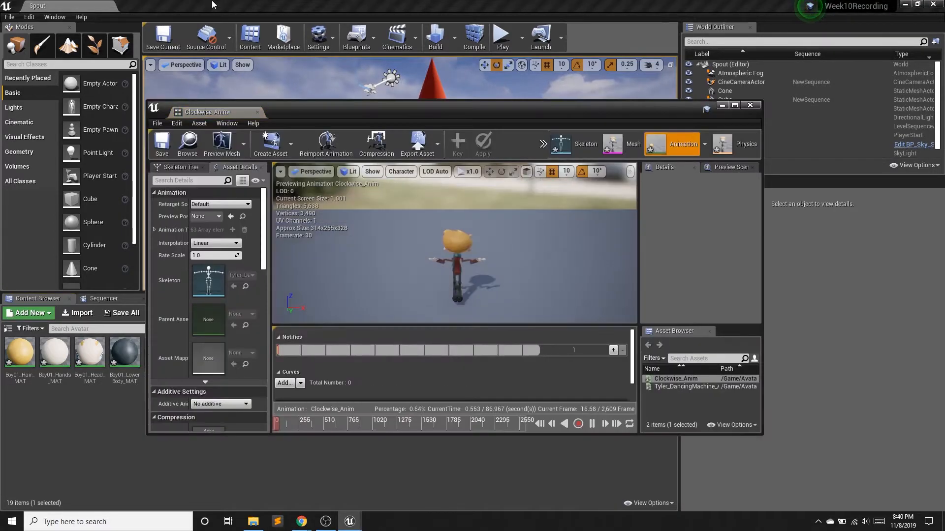
drag(217, 104, 165, 5)
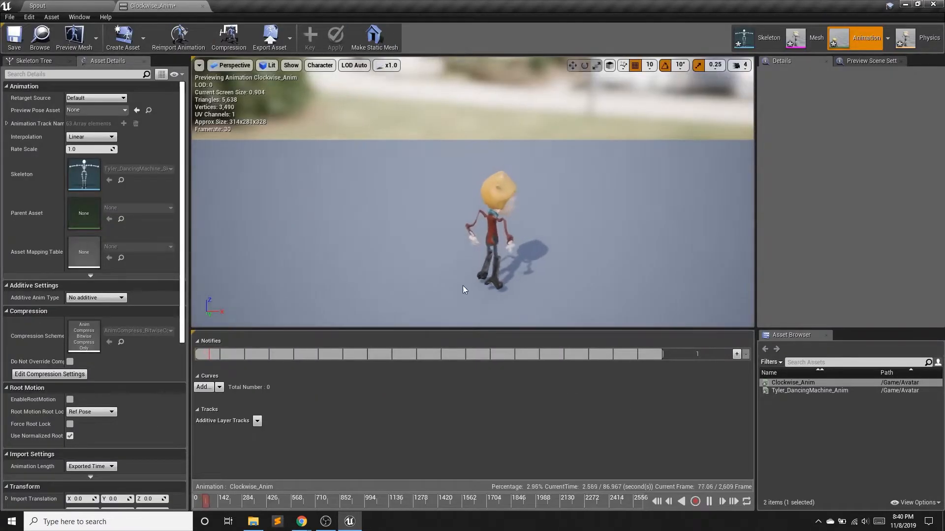
click(709, 501)
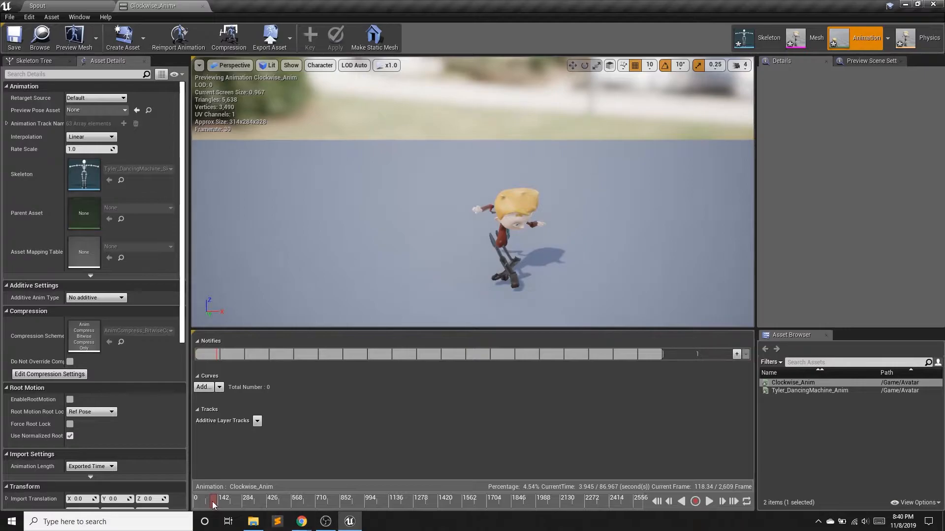
drag(221, 502, 245, 503)
right_click(245, 503)
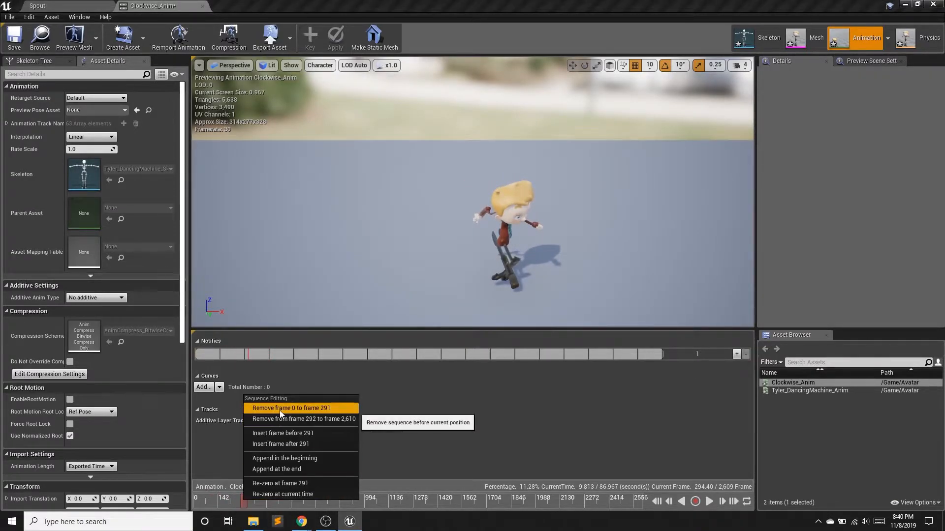
click(295, 407)
click(15, 40)
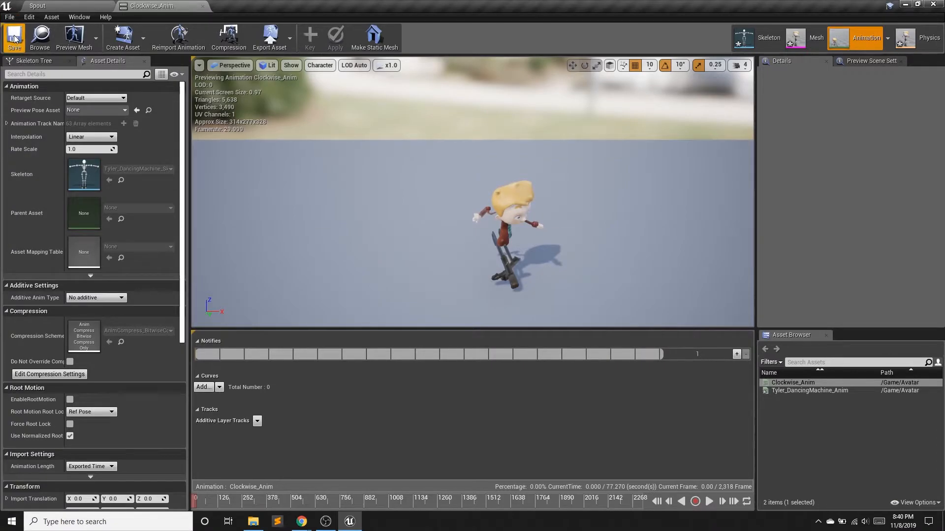
click(203, 6)
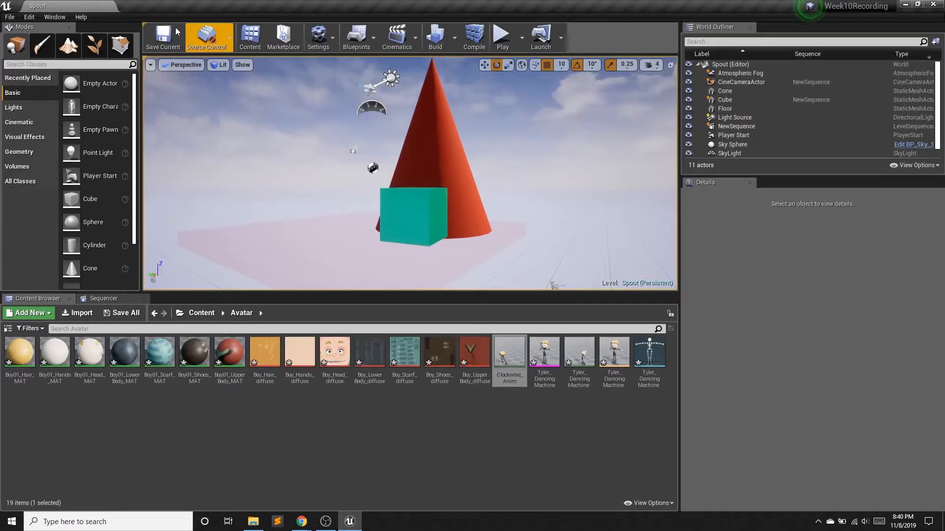
Open Tyler_DancingMachine_Anim in a docked editor, cut away its opening frames, then save and close the animation
double_click(583, 360)
drag(203, 112, 167, 7)
drag(215, 502, 294, 505)
right_click(294, 504)
click(348, 420)
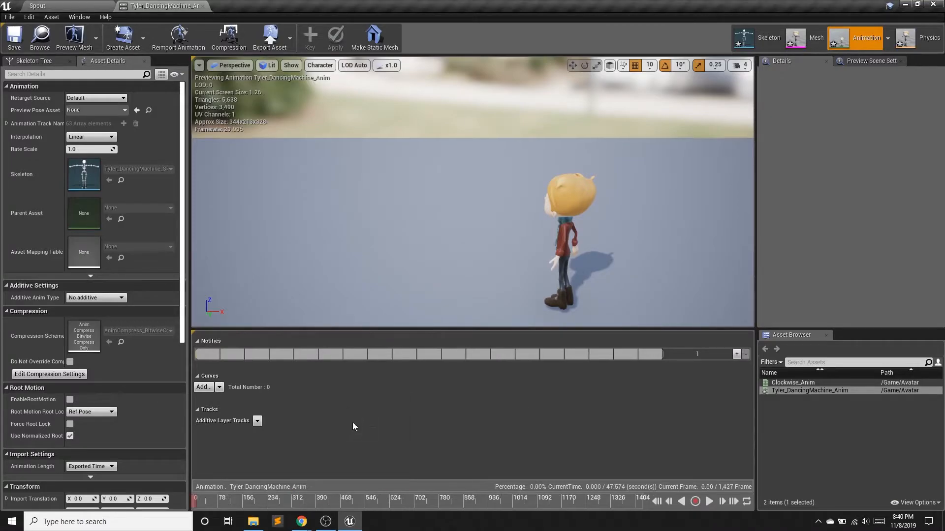
click(14, 37)
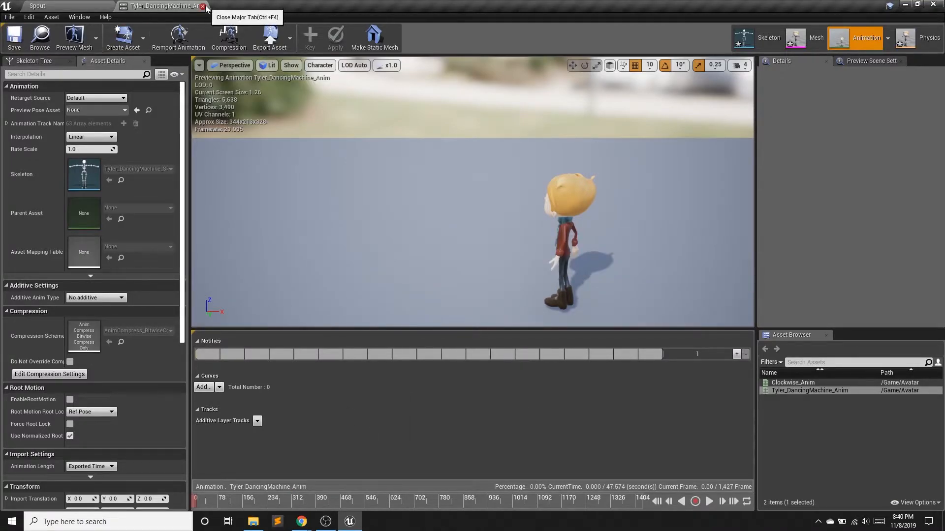
click(207, 6)
Place the Tyler_DancingMachine skeletal mesh on the floor beside the cube, at about X 290, Y 120, Z 20
click(103, 299)
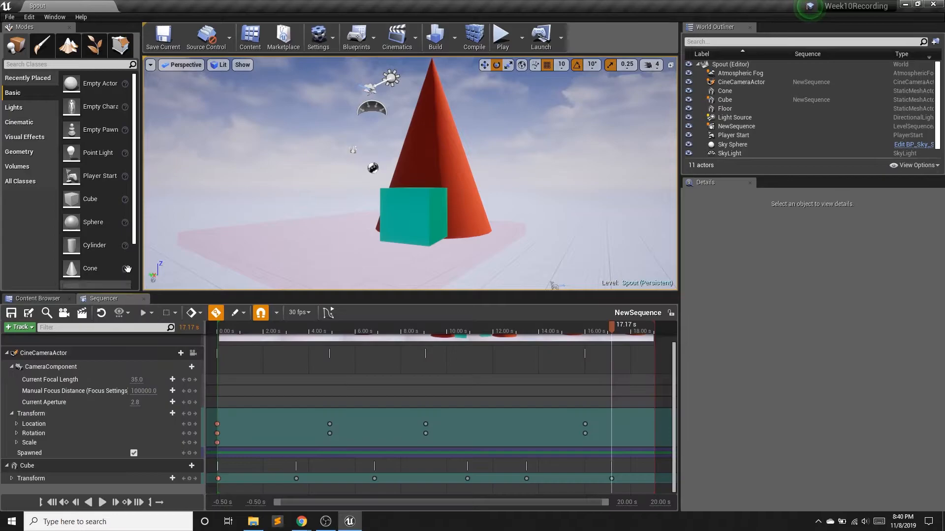
click(57, 298)
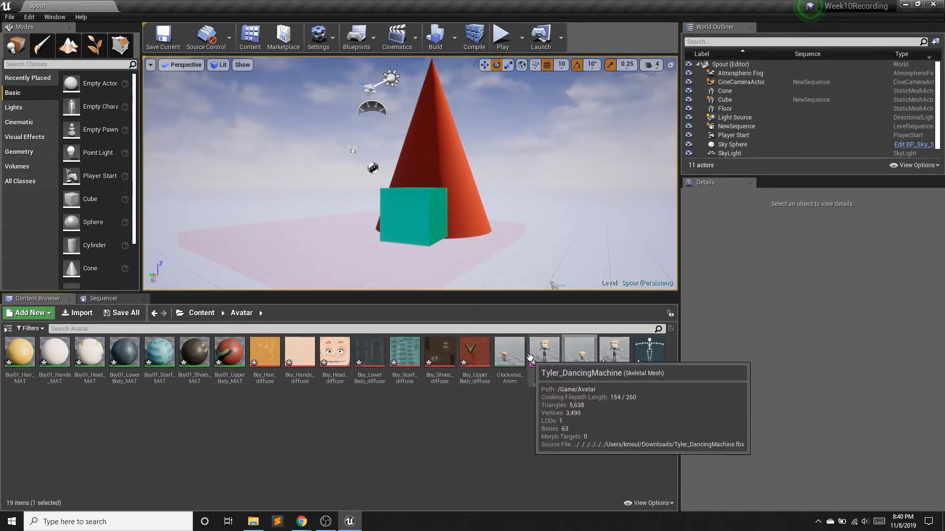
drag(542, 364, 287, 234)
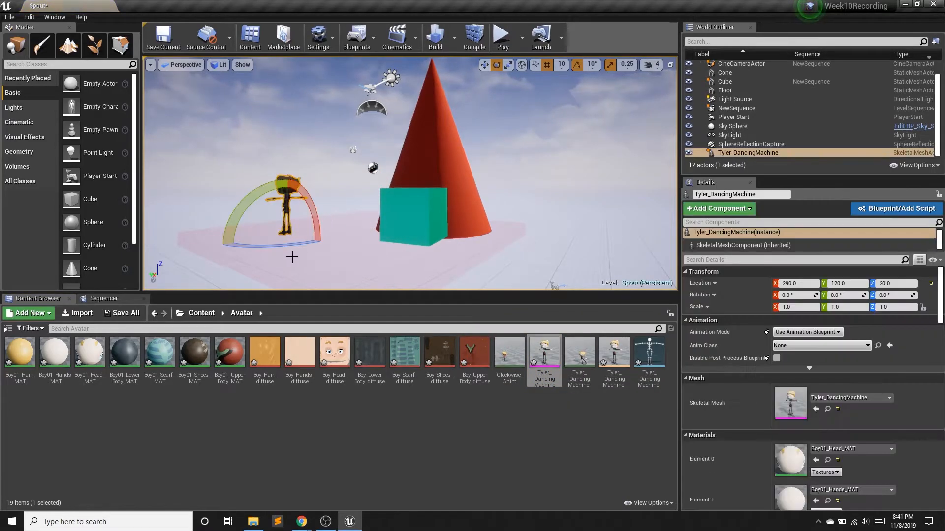
Add the Tyler_DancingMachine actor to the level sequence as a new track
click(102, 298)
click(18, 327)
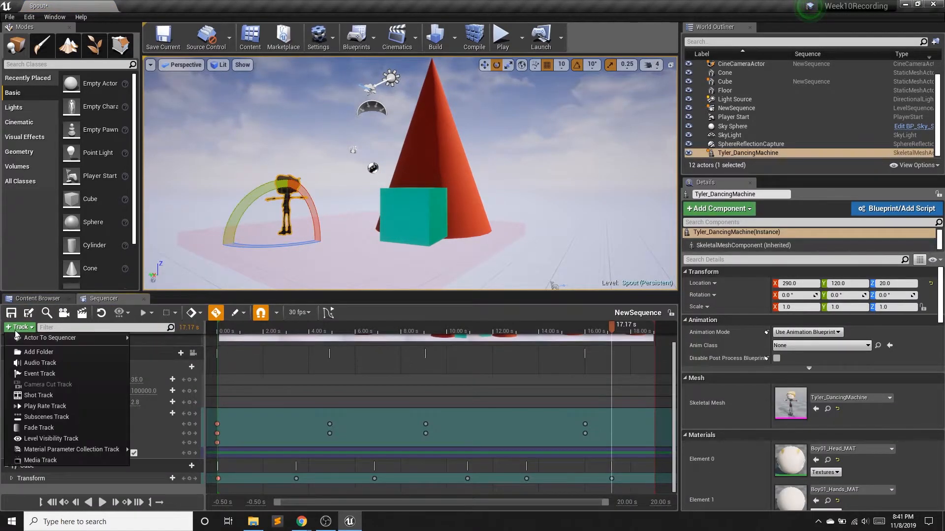
mouse_move(20, 338)
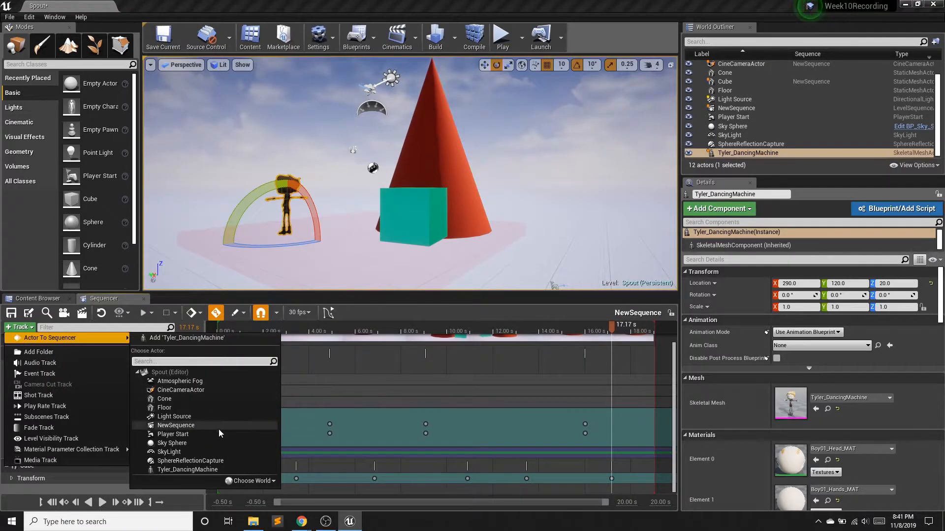
click(213, 471)
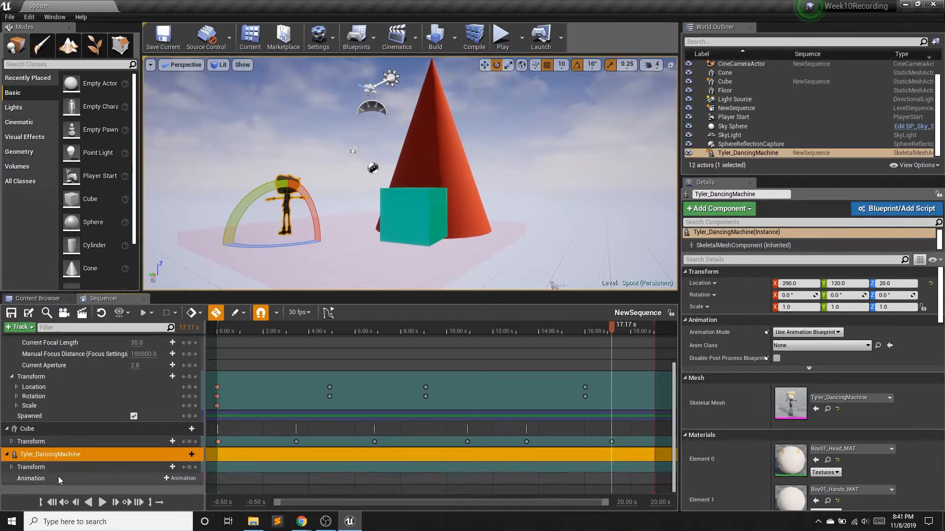
Add Clockwise_Anim to the character's animation track and shift the clip back to the start of the sequence
click(170, 481)
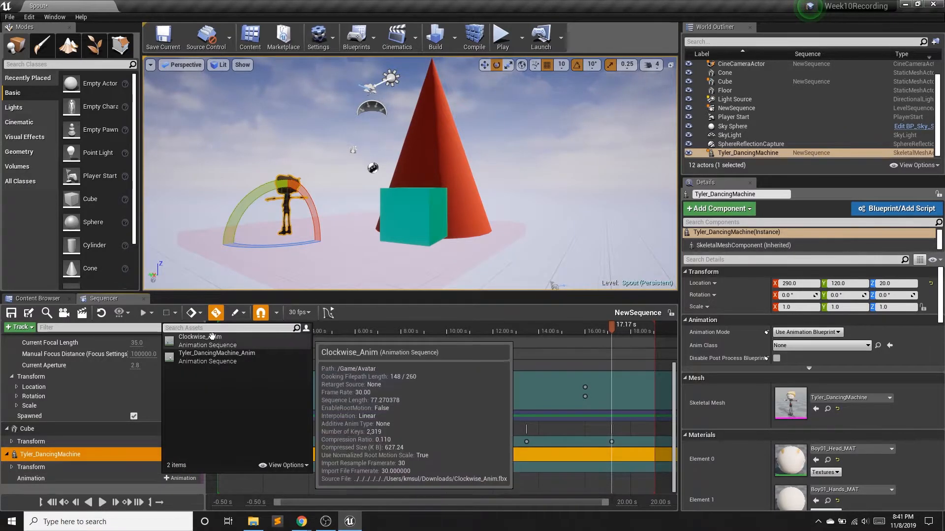
click(229, 340)
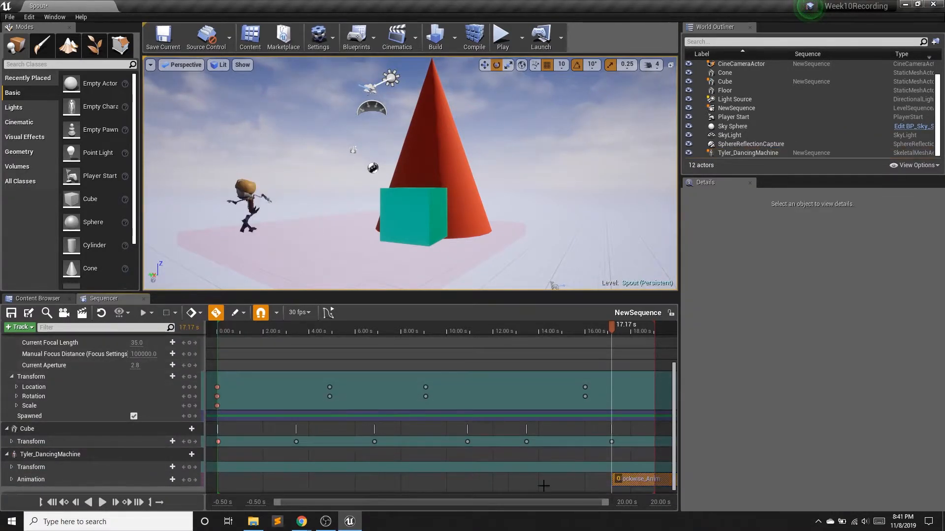
drag(622, 479, 240, 474)
drag(573, 480, 514, 470)
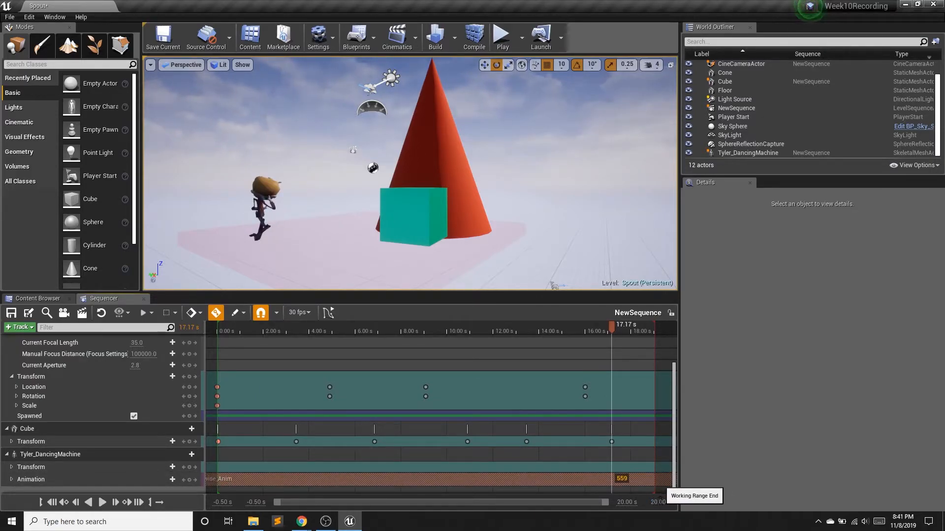
Set the sequence's working range end to 200 s and widen the visible time range to about 146 s
key(BackSpace)
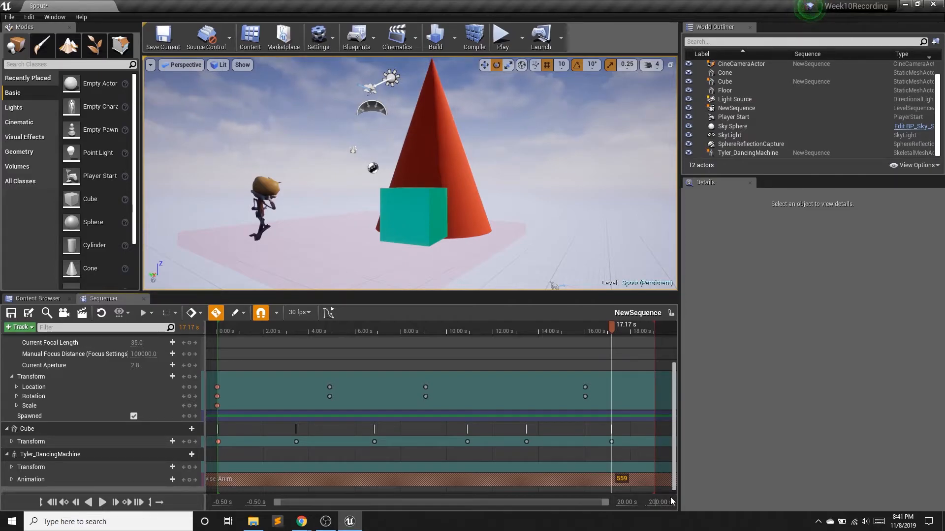
key(Return)
drag(315, 502, 520, 502)
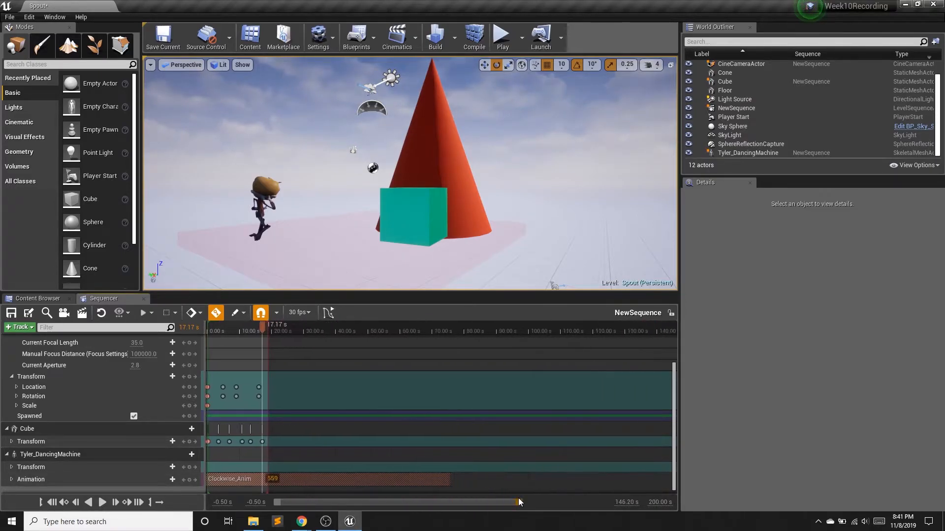
Trim the end of the Clockwise_Anim clip to about 11.5 s and extend the sequence's playback end to about 20 s
drag(445, 480, 284, 481)
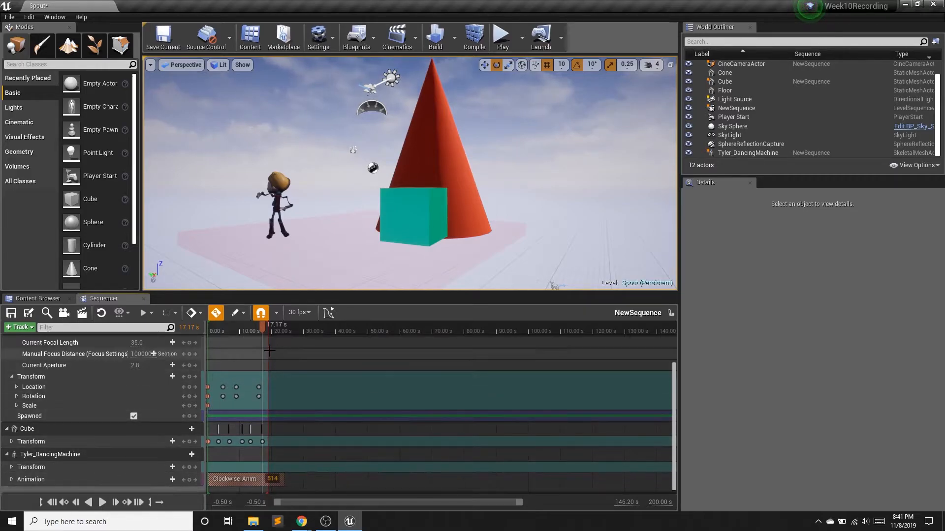
mouse_move(267, 331)
mouse_down()
mouse_move(306, 332)
mouse_move(270, 332)
mouse_up()
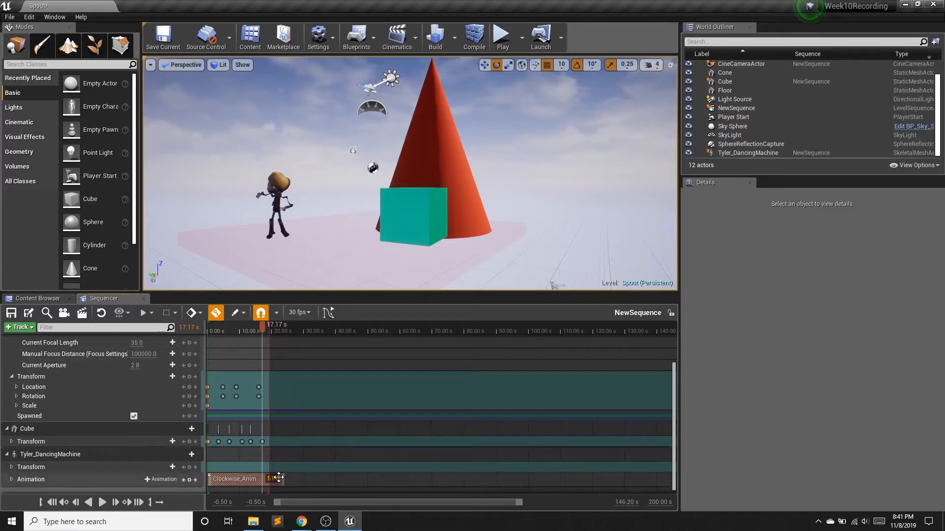
drag(282, 479, 243, 479)
scroll(69, 482, down, 1)
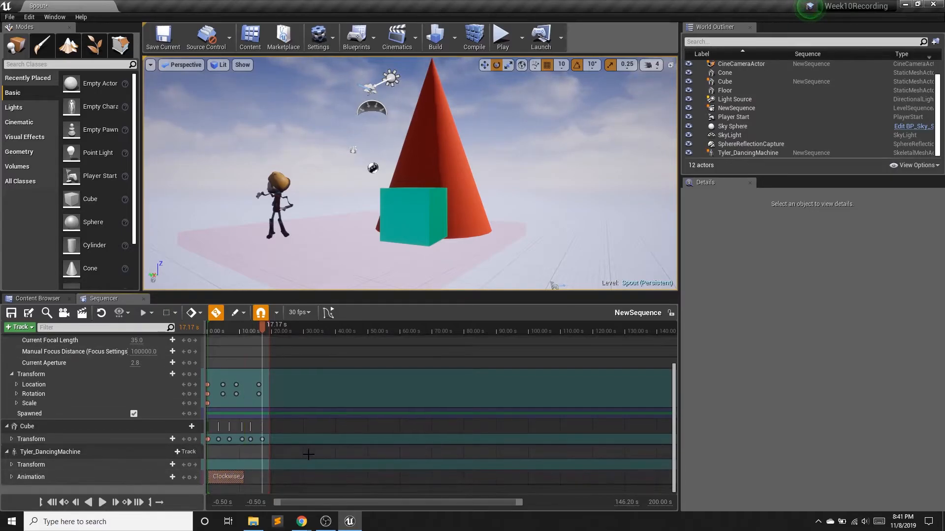
Add Tyler_DancingMachine_Anim to the character's animation track and shift it to start at about 9 s, overlapping the end of Clockwise_Anim
click(158, 477)
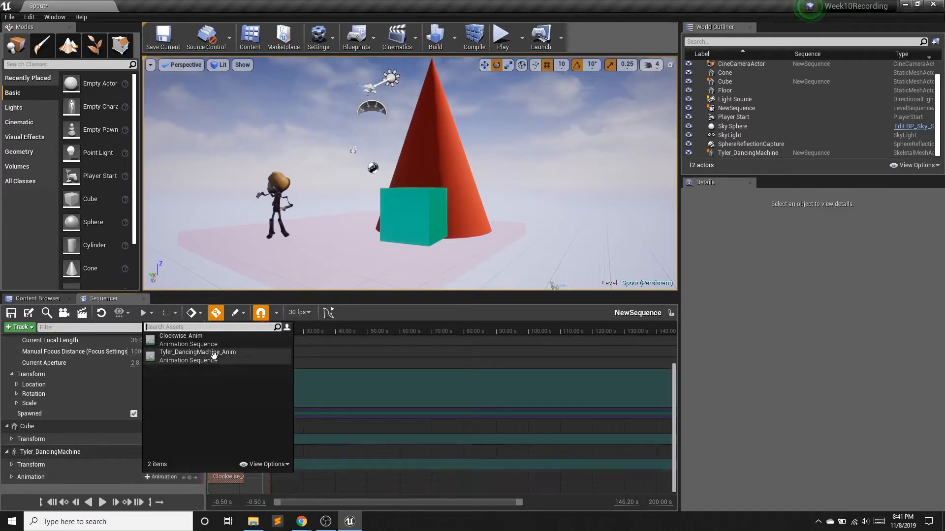
click(177, 344)
drag(316, 477, 295, 484)
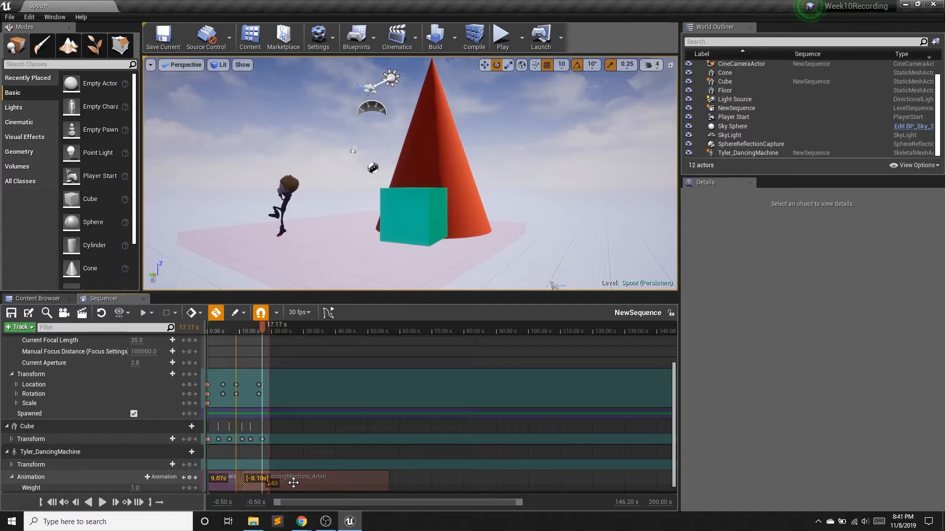
drag(292, 484, 292, 483)
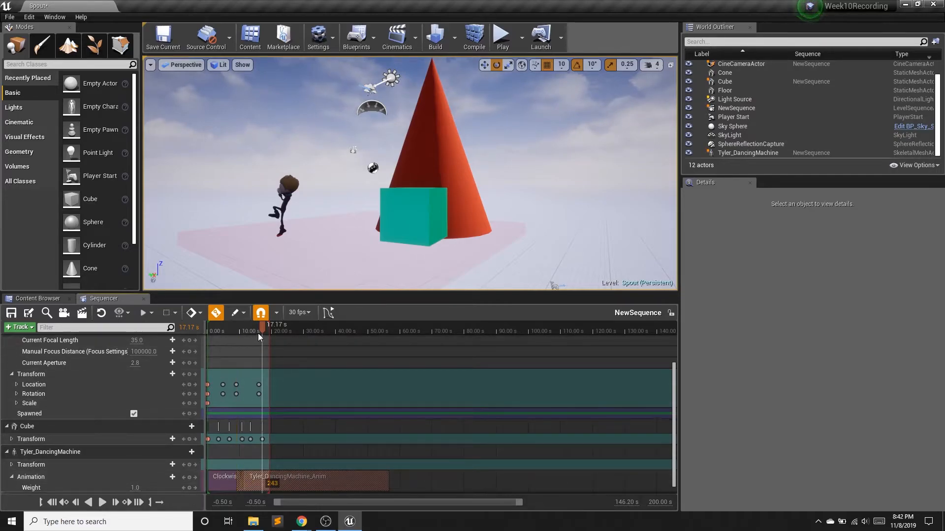
Move the playhead back near the sequence start, then save the level and play it to check the blended dance animations
drag(262, 328, 209, 326)
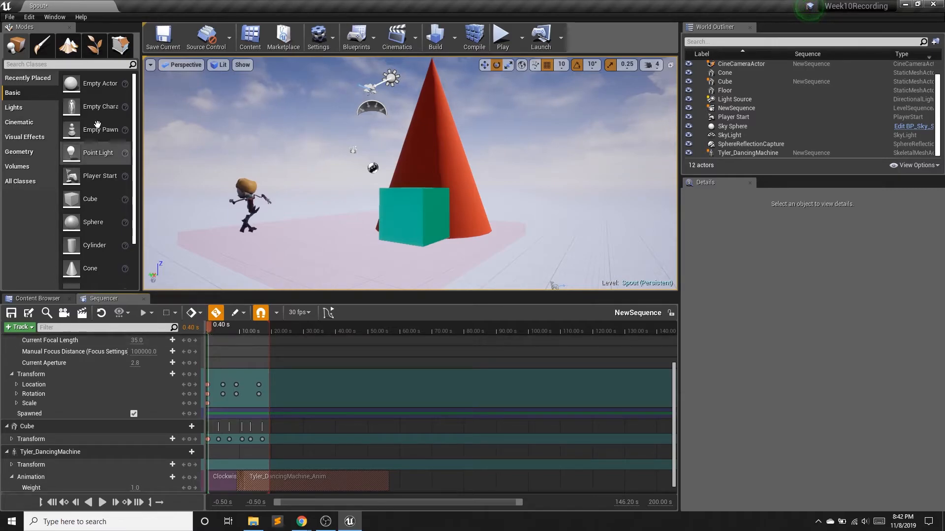
click(164, 39)
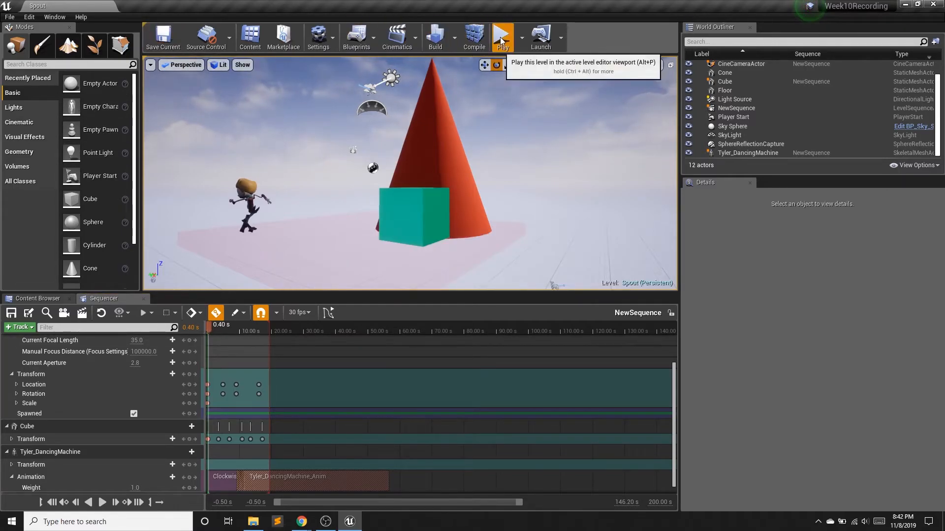
click(500, 37)
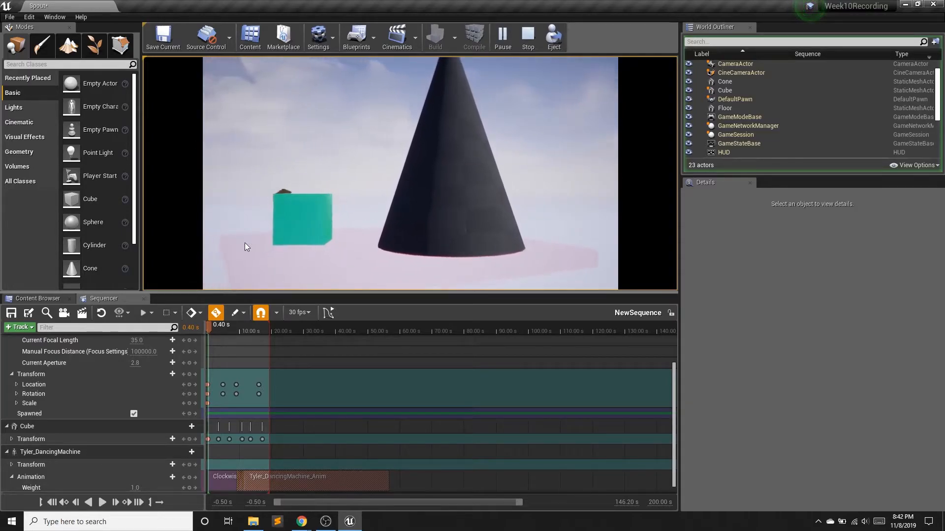
click(532, 39)
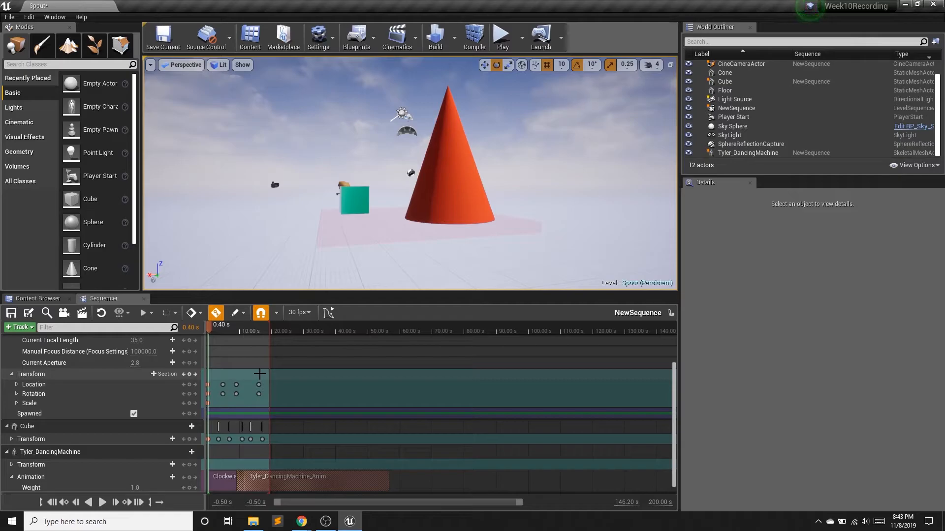
Create a Blueprint class with Actor as its parent in the Content folder and name it BP_Light
click(51, 299)
click(196, 314)
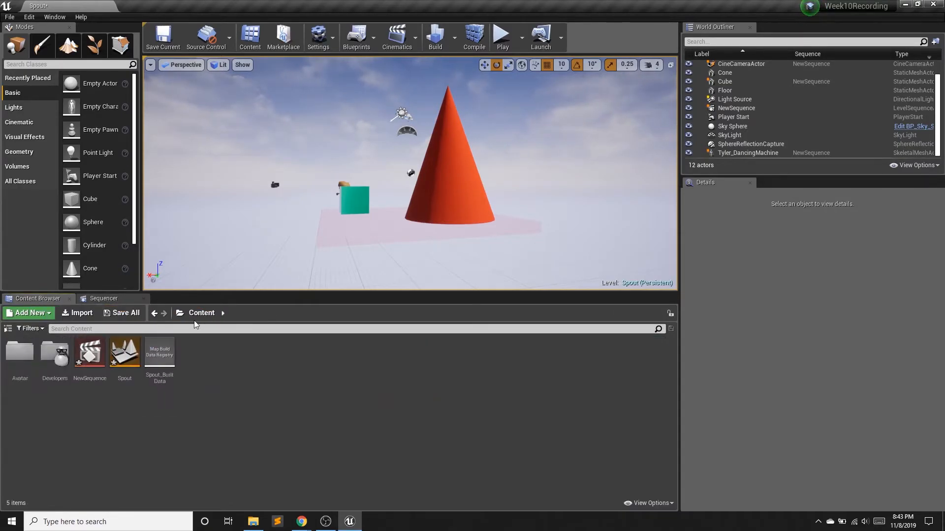
right_click(213, 357)
click(255, 129)
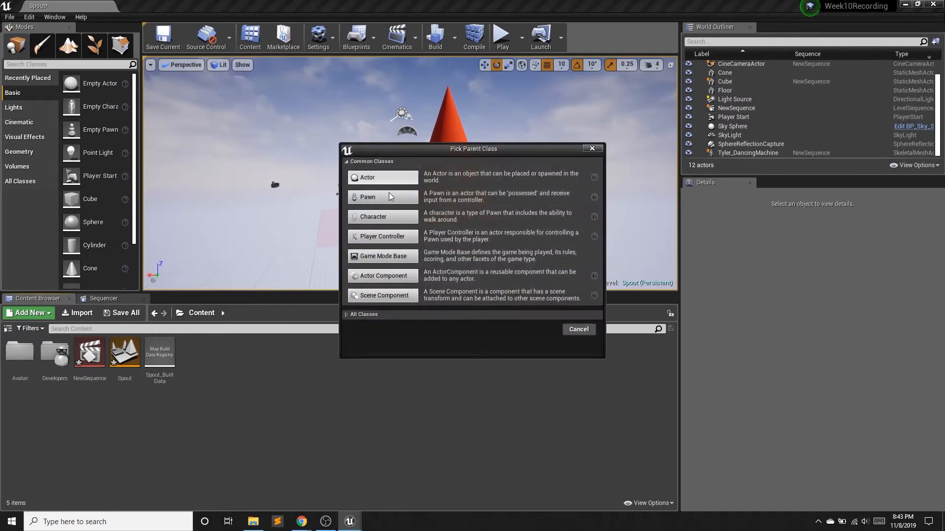
click(379, 178)
text(BP_Light)
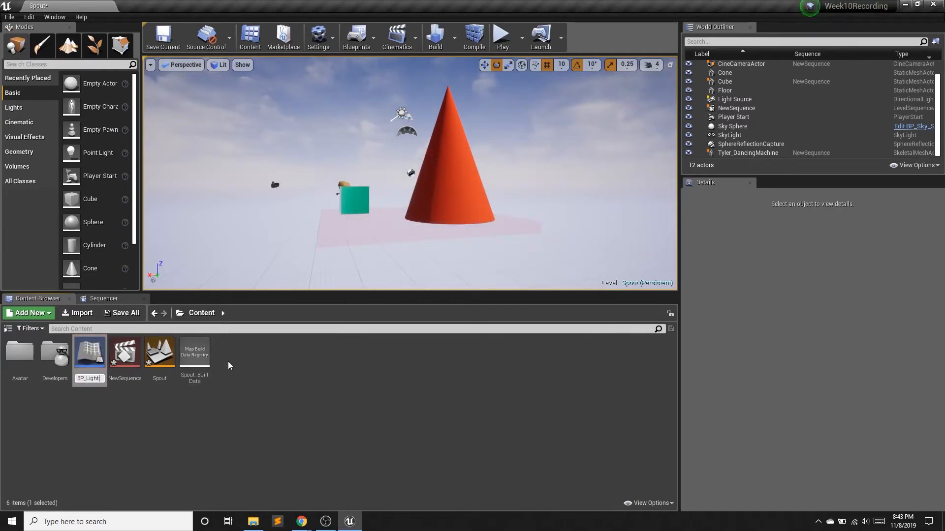
key(Return)
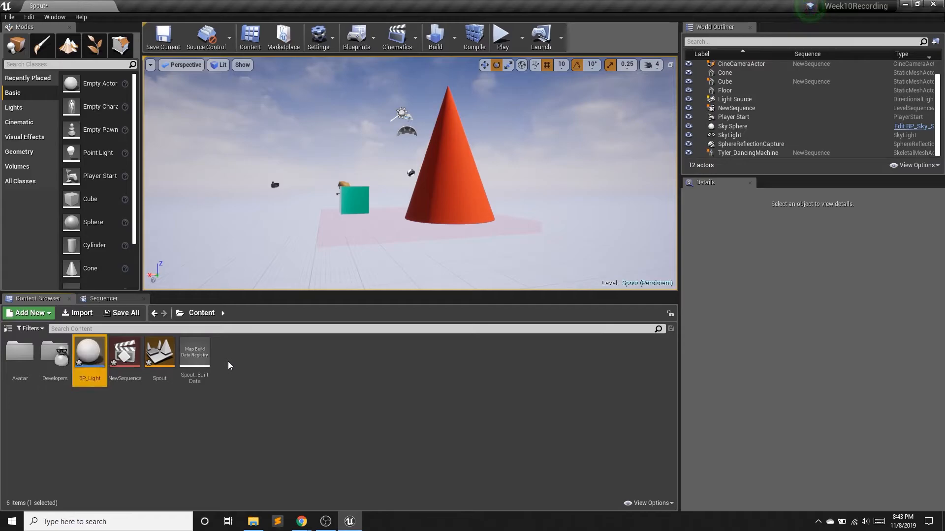
Open the BP_Light blueprint and add a Point Light component to it
double_click(90, 352)
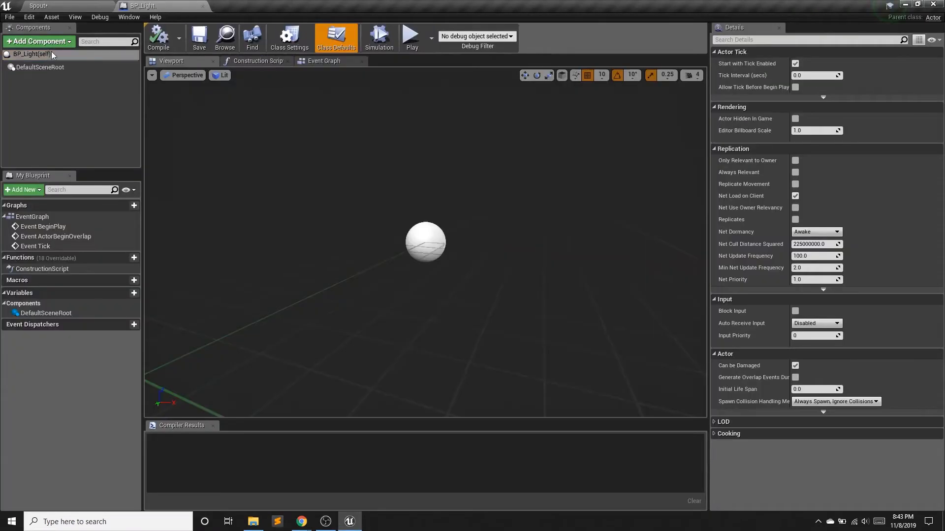
click(40, 42)
text(point)
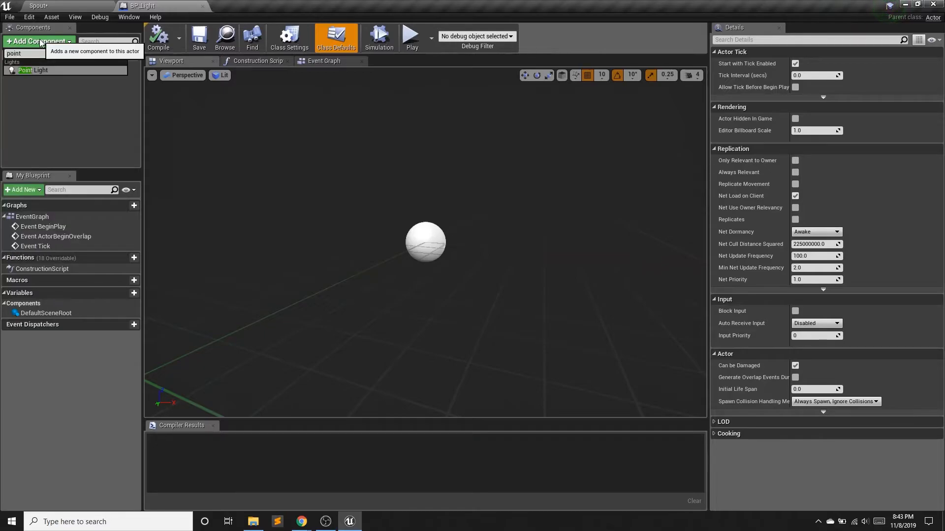
key(Return)
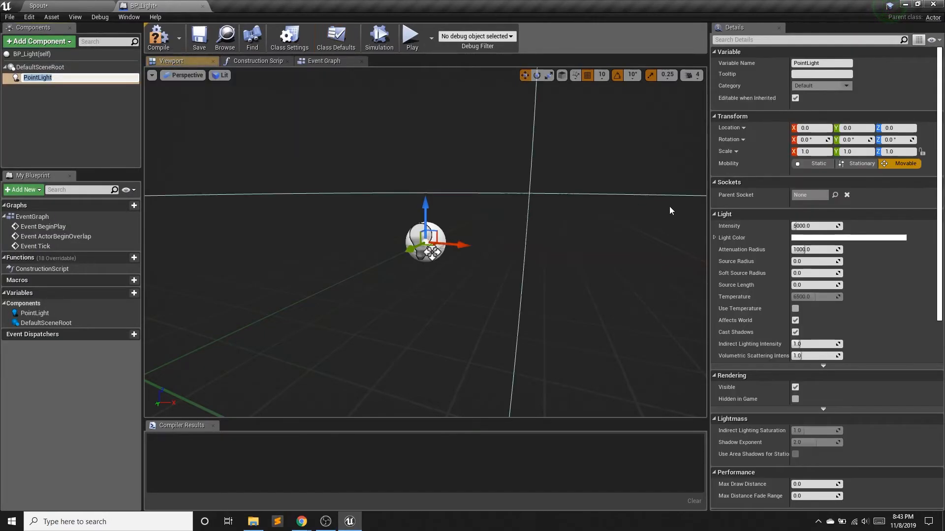
Set the PointLight component's light color to magenta
click(796, 238)
drag(640, 324, 664, 277)
click(733, 476)
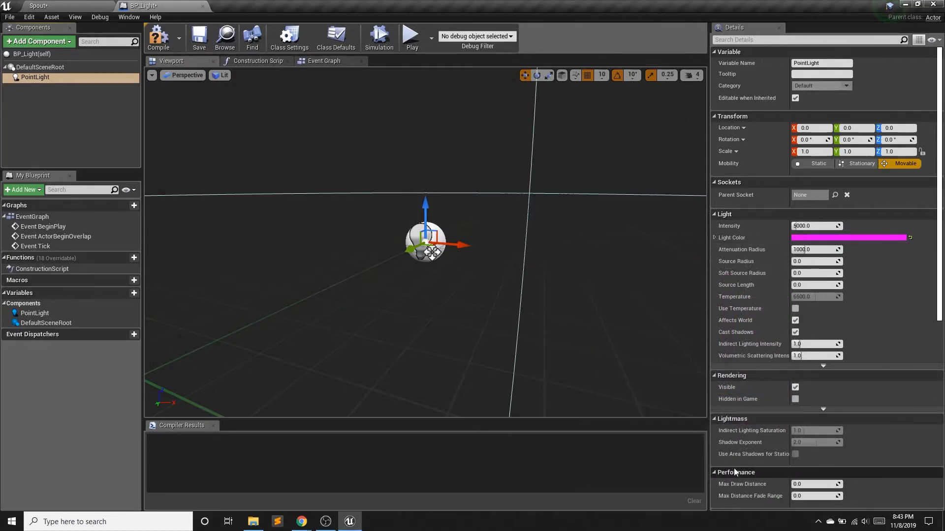
Delete all the default event nodes from BP_Light's Event Graph
click(323, 61)
right_drag(370, 186, 260, 193)
drag(260, 126, 475, 392)
key(Delete)
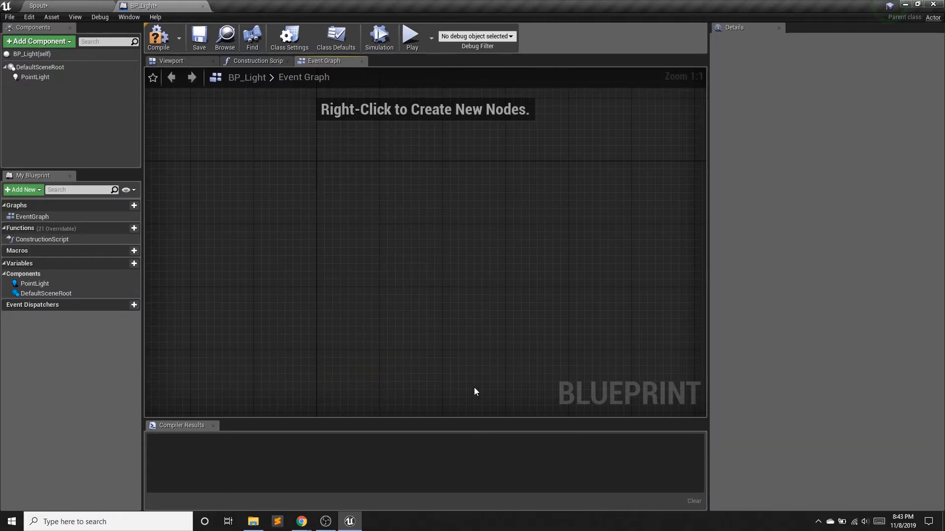
Add a custom event to BP_Light's Event Graph and name it Lights Off
right_click(281, 202)
text(a)
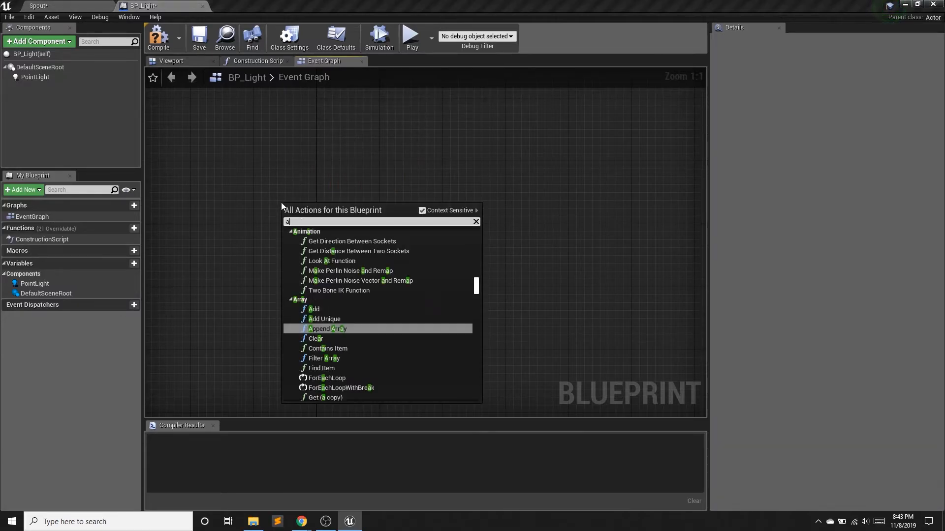
text(dd cust)
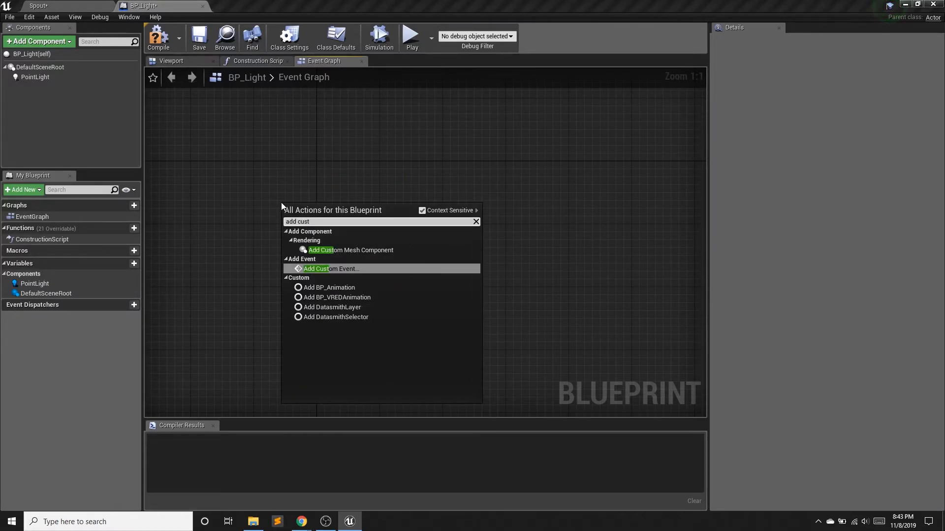
click(377, 270)
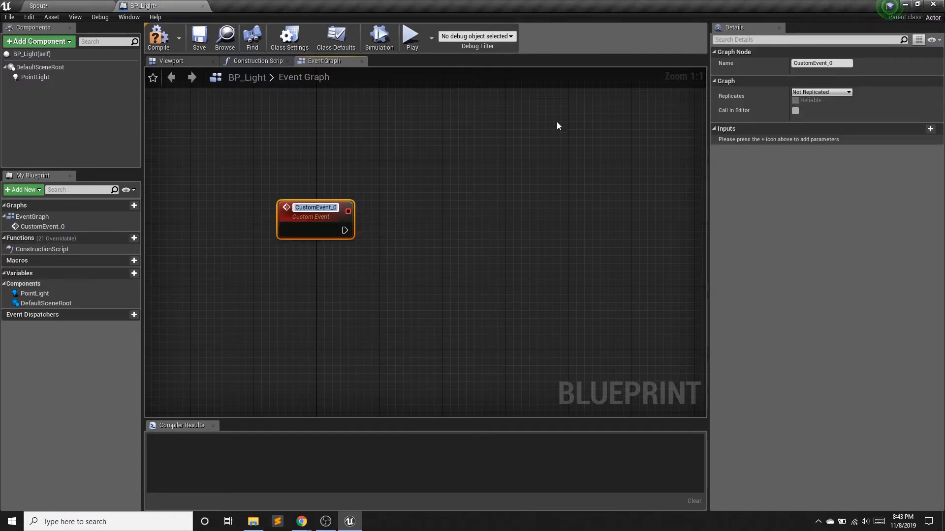
click(843, 63)
key(ctrl+a)
text(Lights Off)
key(Return)
Connect a Toggle Visibility (PointLight) node to the Lights Off event, then compile and save the blueprint
drag(334, 229, 374, 229)
text(toggle)
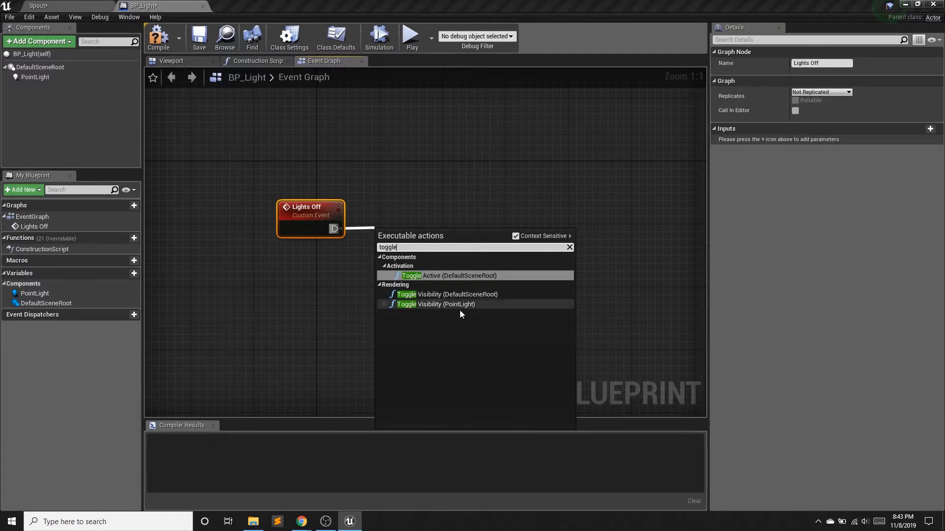
click(444, 304)
drag(265, 214, 302, 185)
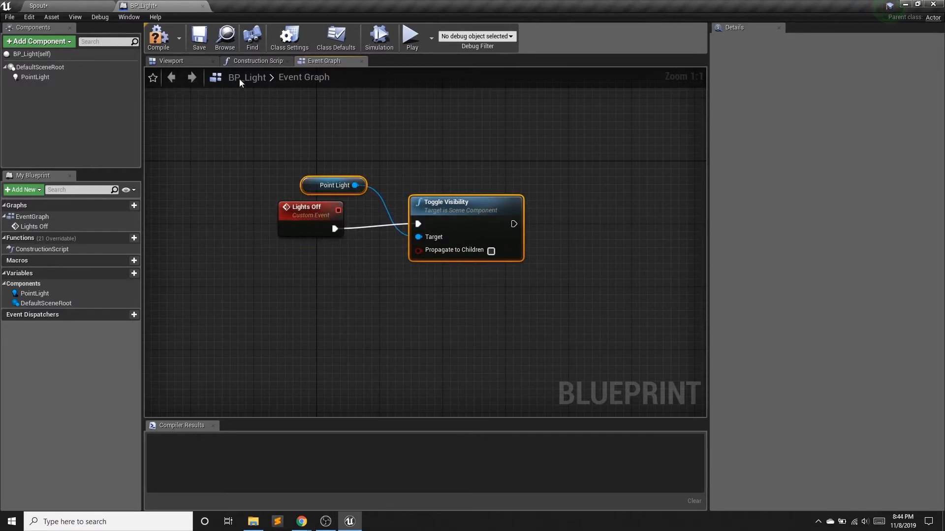
click(159, 37)
click(199, 37)
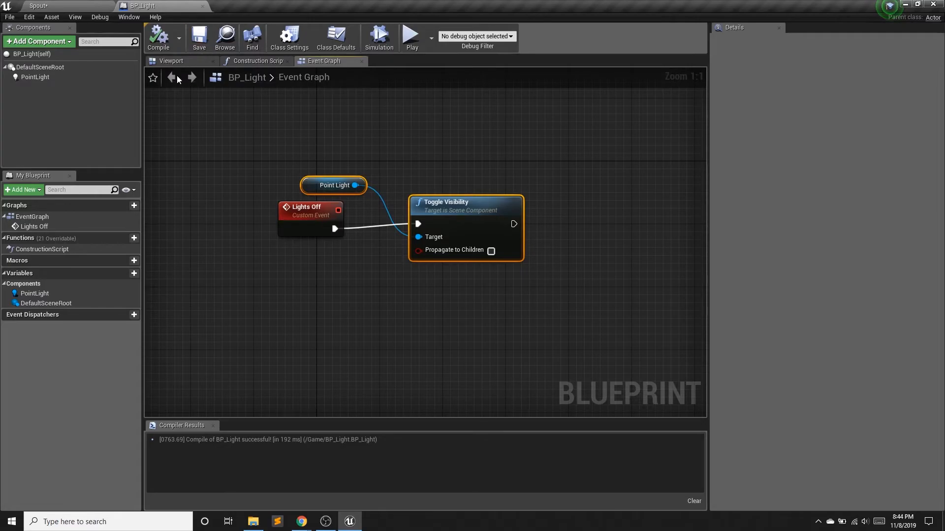
Place BP_Light in the Spout level between the cube and the cone, raise it slightly and save the level
click(75, 5)
click(173, 43)
drag(89, 352, 382, 219)
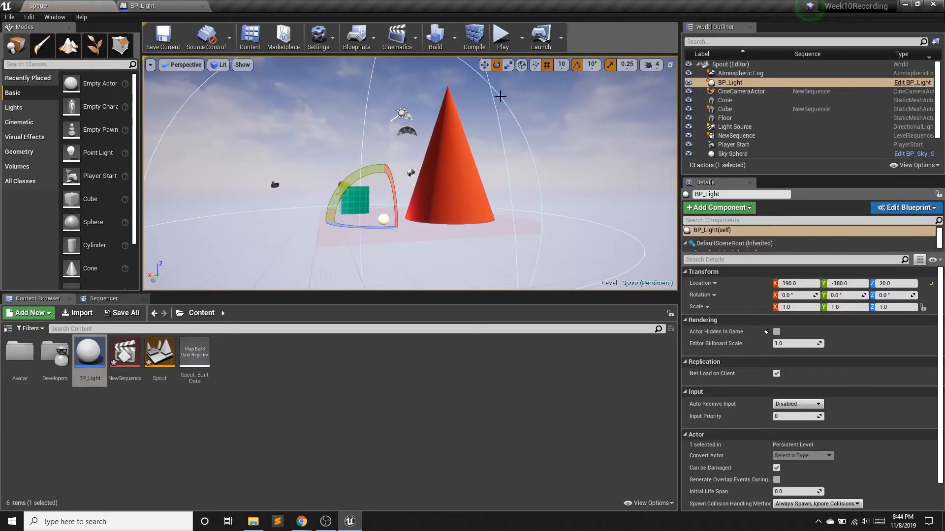
click(485, 64)
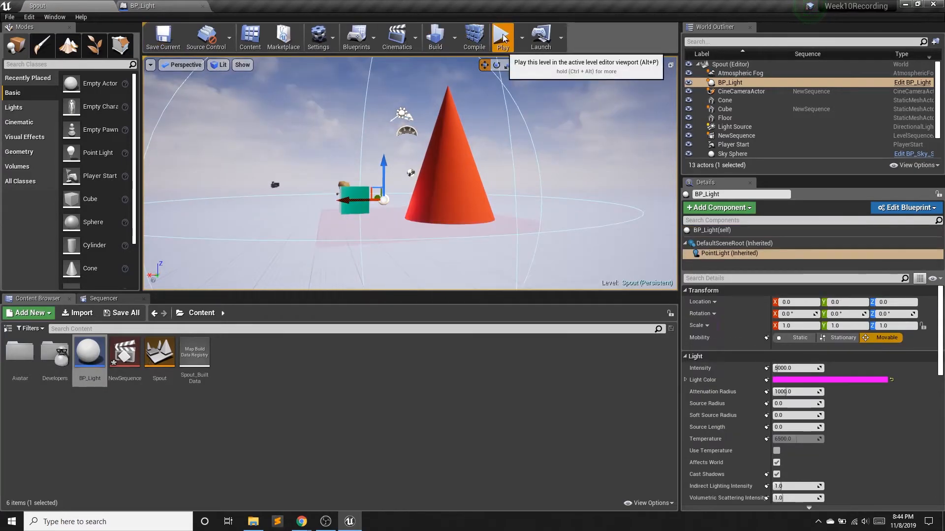
Play the level to check the magenta light, then review the Lights Off event in the BP_Light graph
click(503, 38)
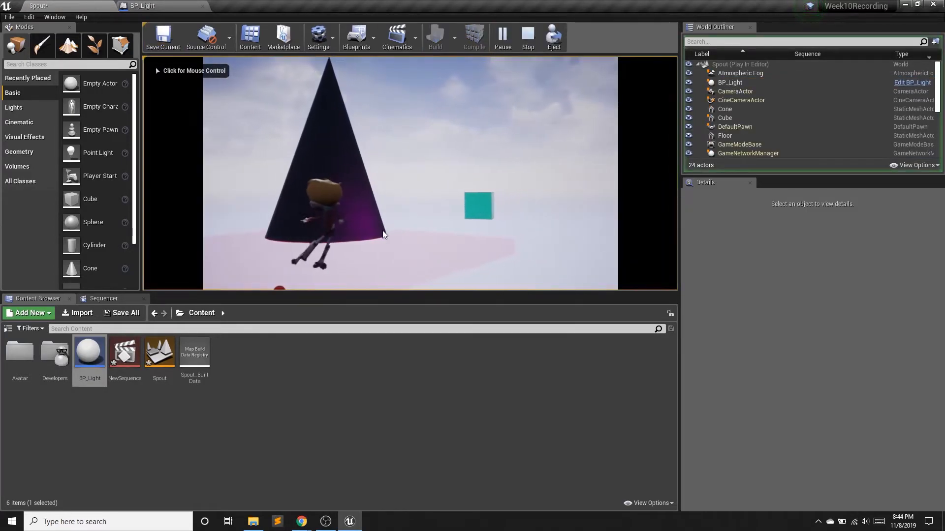
click(527, 38)
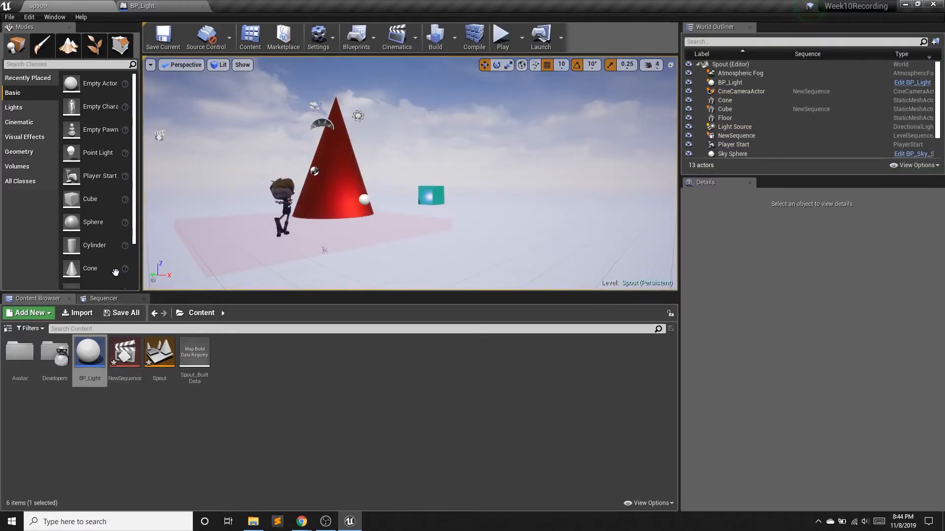
click(131, 7)
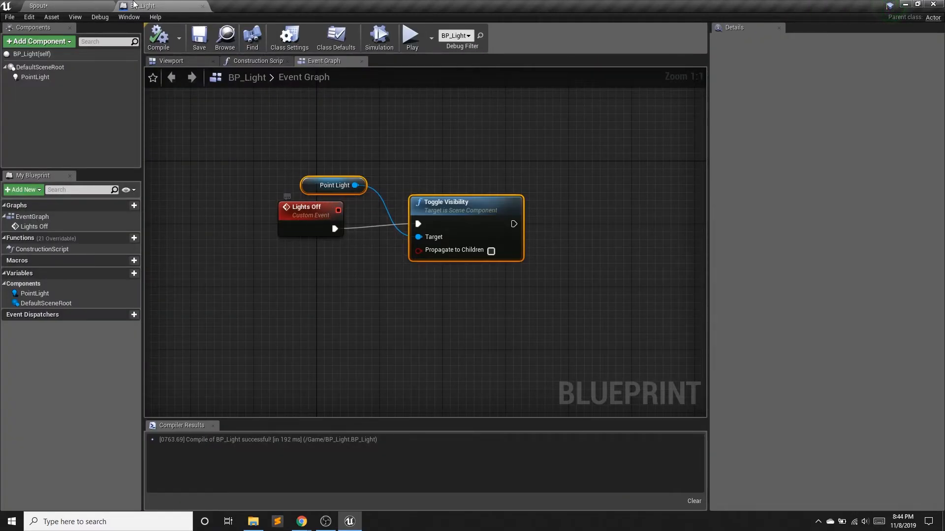
click(64, 5)
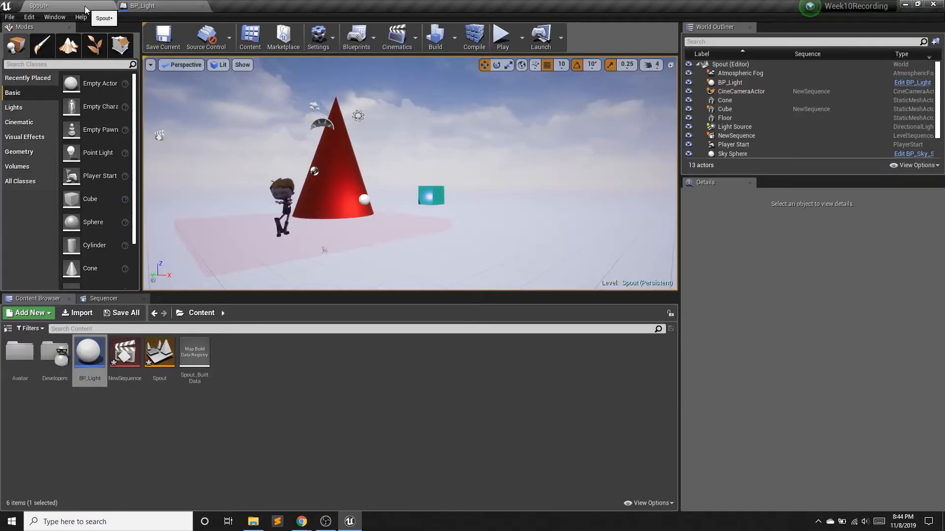
Add the BP_Light actor to the level sequence as a new track
click(114, 299)
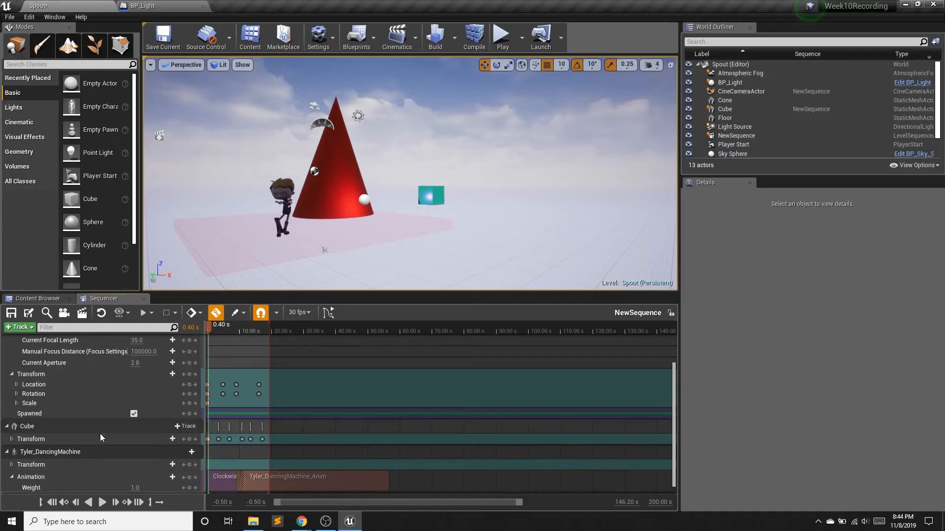
scroll(88, 435, up, 3)
click(19, 328)
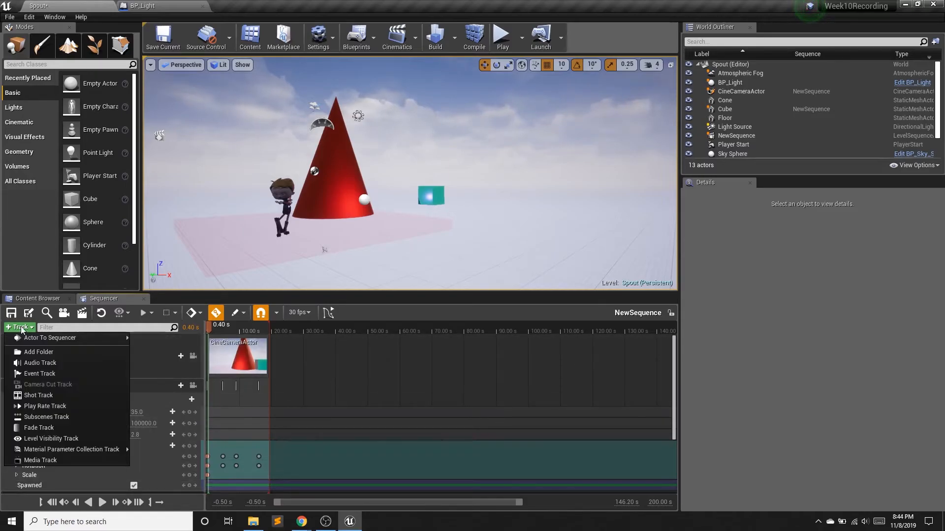
mouse_move(33, 339)
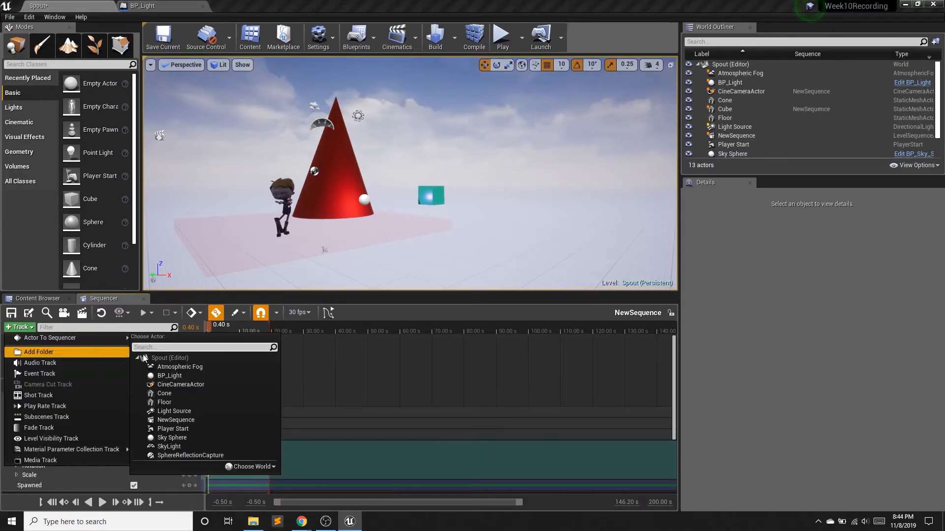
click(169, 376)
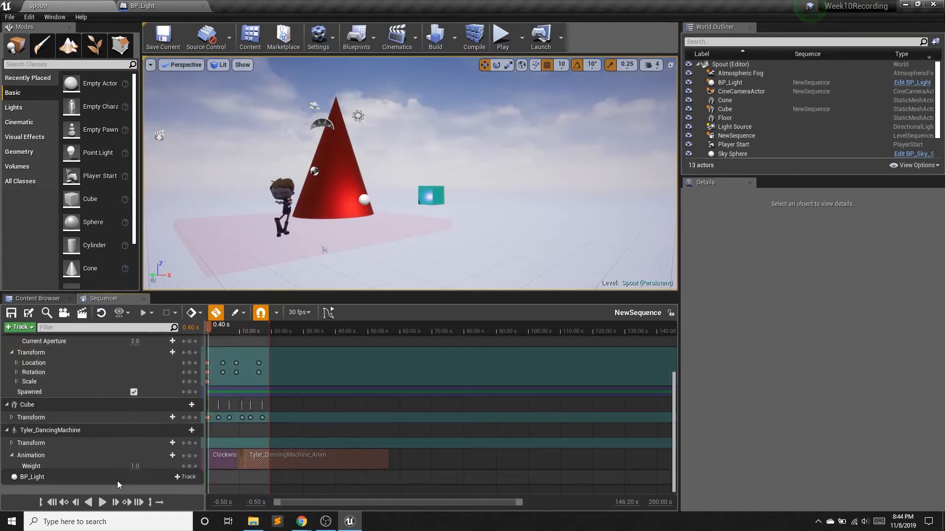
Add an Event track to BP_Light in the level sequence
click(183, 477)
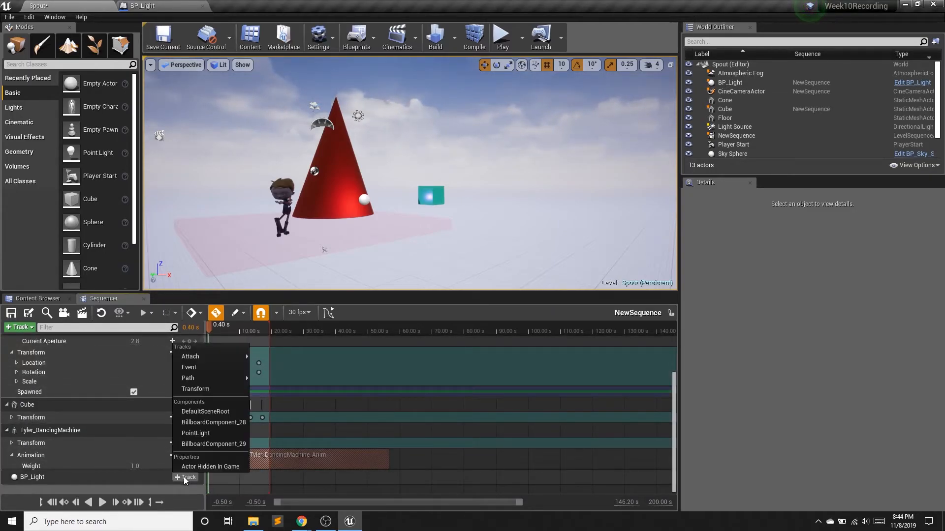
click(215, 367)
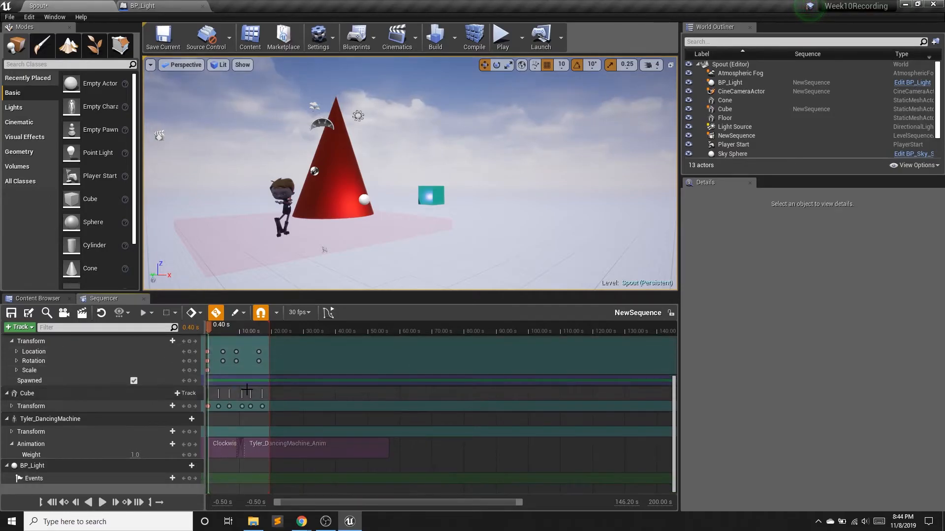
drag(518, 502, 321, 503)
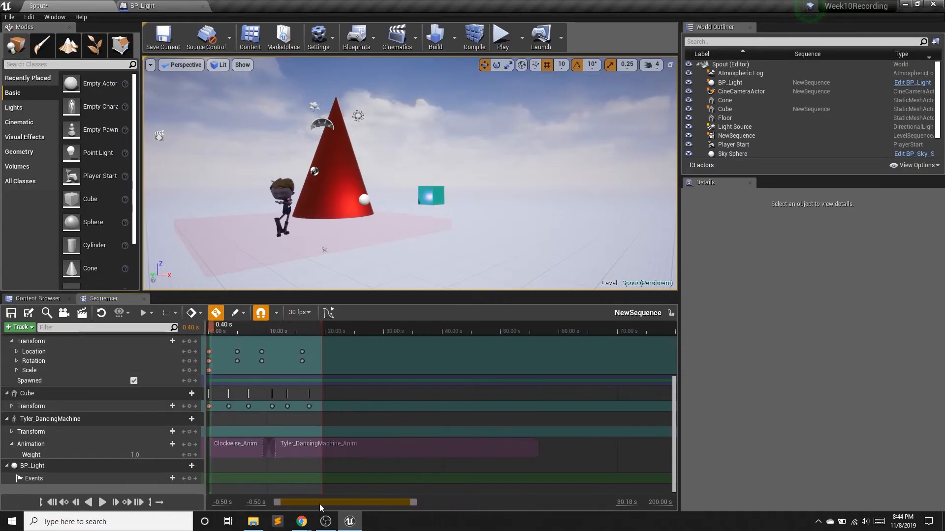
Add an event key at 8.00 s on the Events track of BP_Light in the level sequence
click(264, 467)
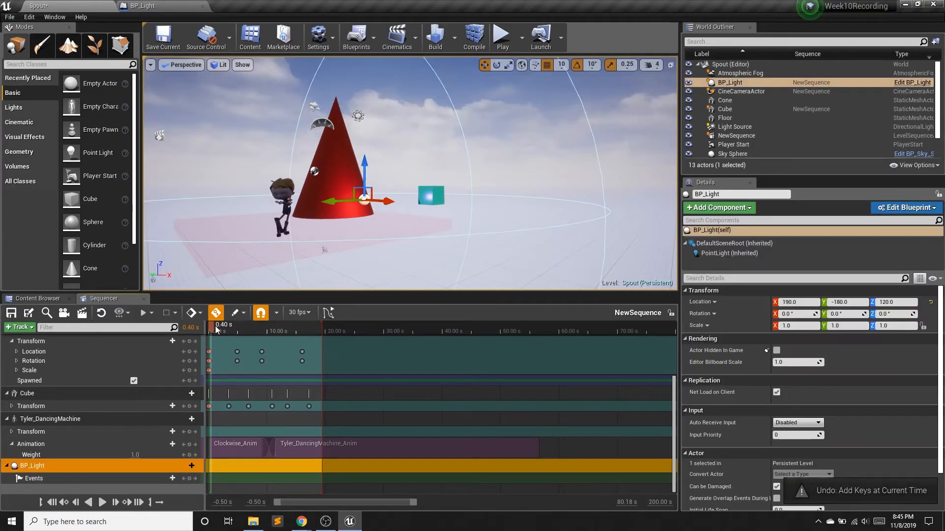
drag(214, 326, 255, 329)
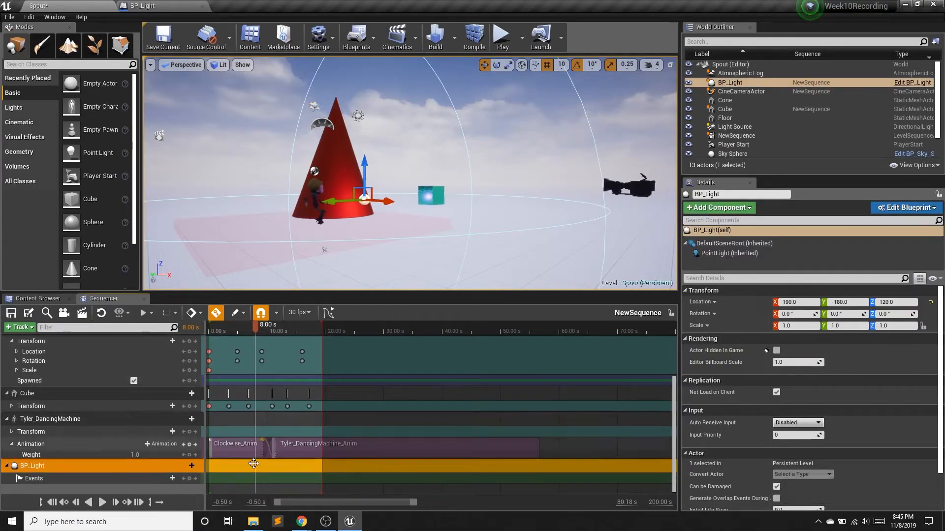
click(190, 479)
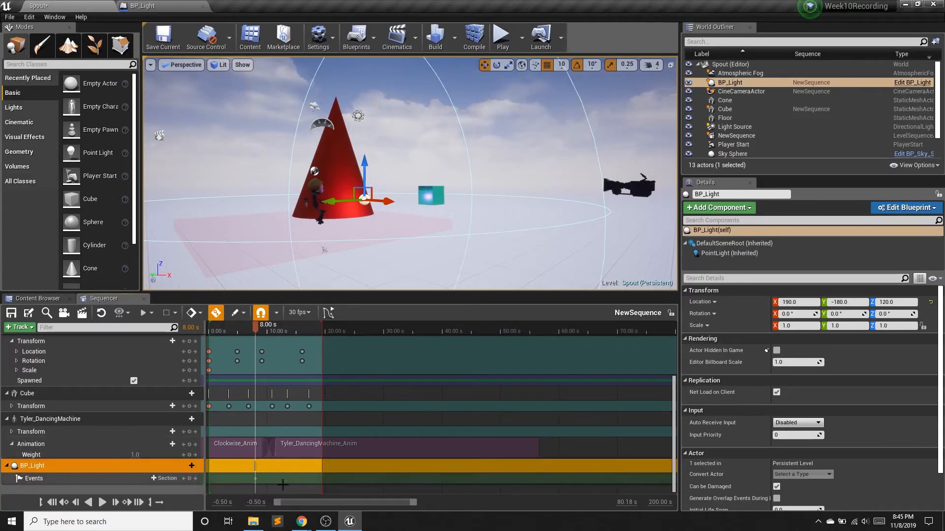
Bind the 8.00 s event key of BP_Light to a new endpoint in the sequence's director blueprint
right_click(256, 478)
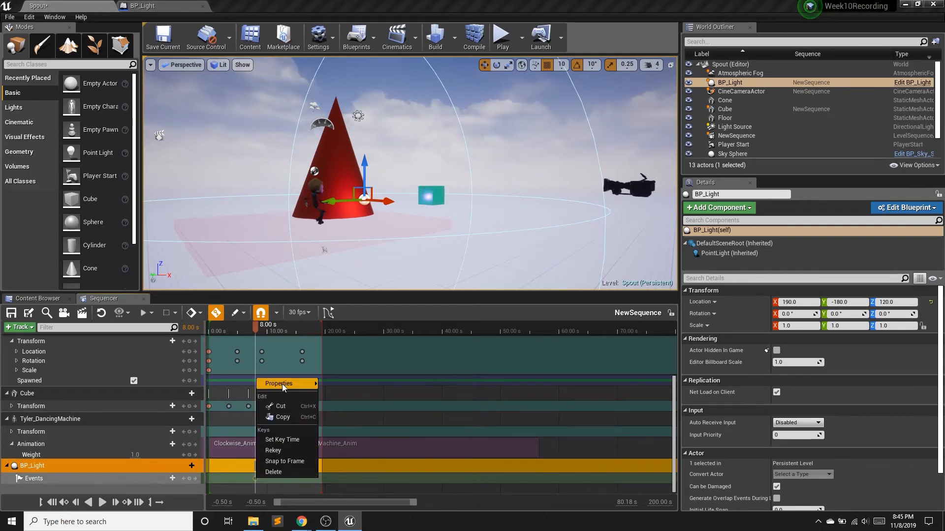
mouse_move(282, 384)
click(401, 396)
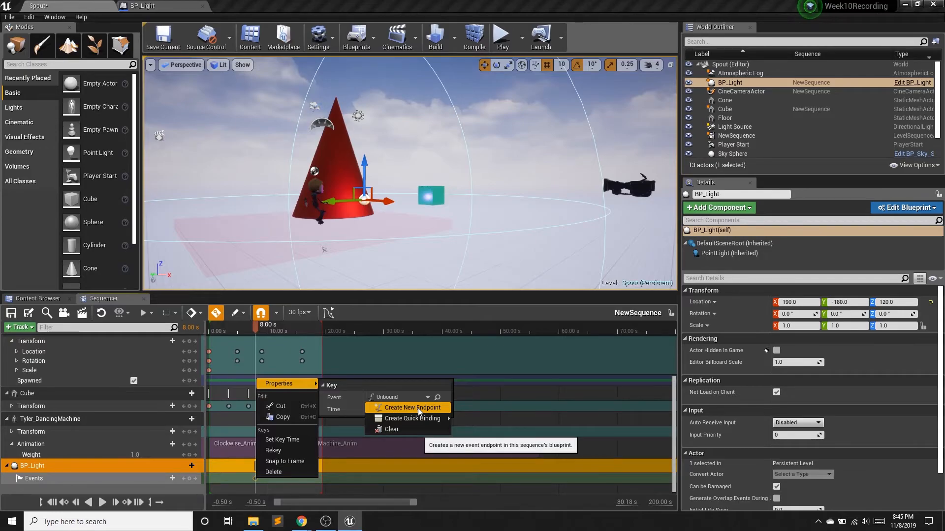
click(418, 408)
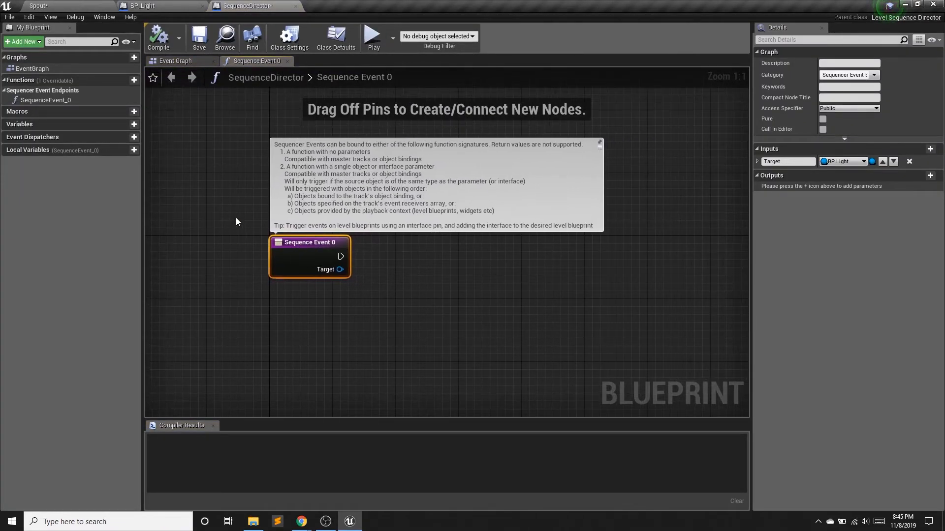
Add a Lights Off call from the execution output of Sequence Event 0 and align it beside the event node
drag(289, 255, 294, 257)
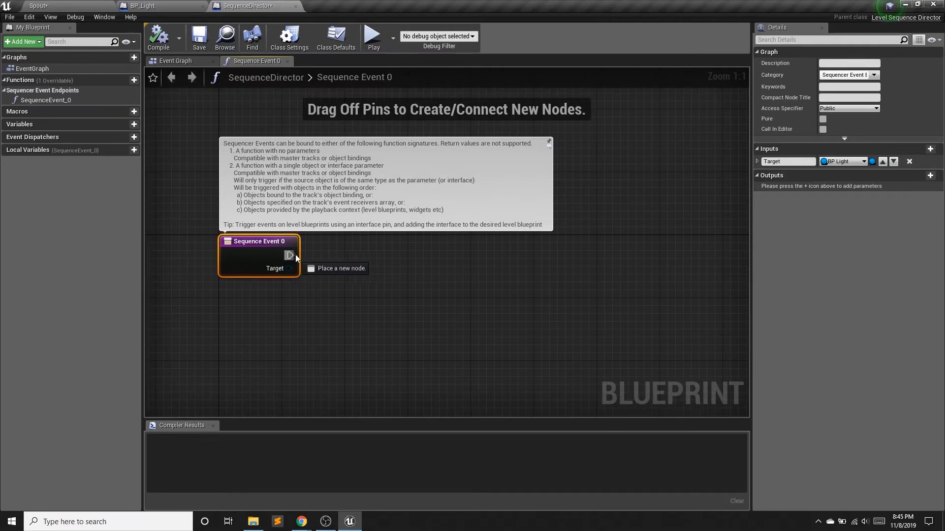
drag(361, 257, 361, 258)
text(ligh)
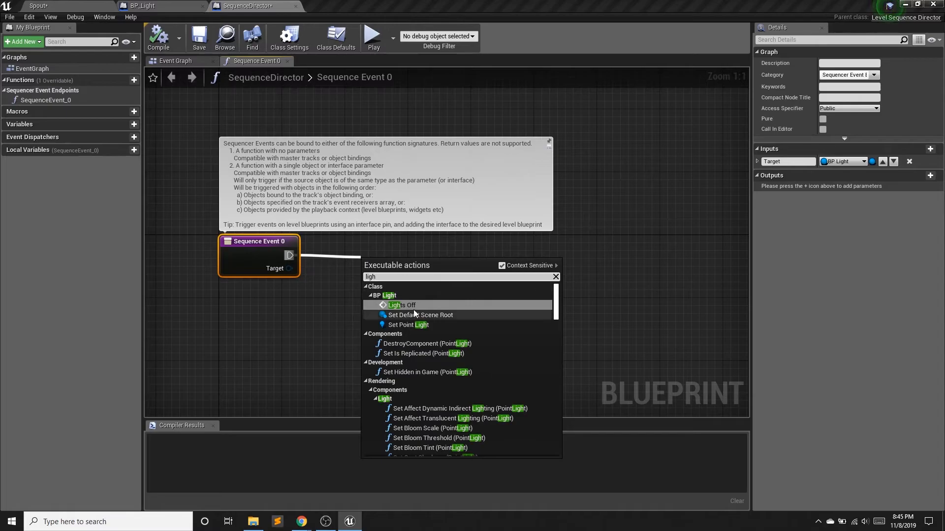
click(411, 307)
drag(398, 265, 381, 233)
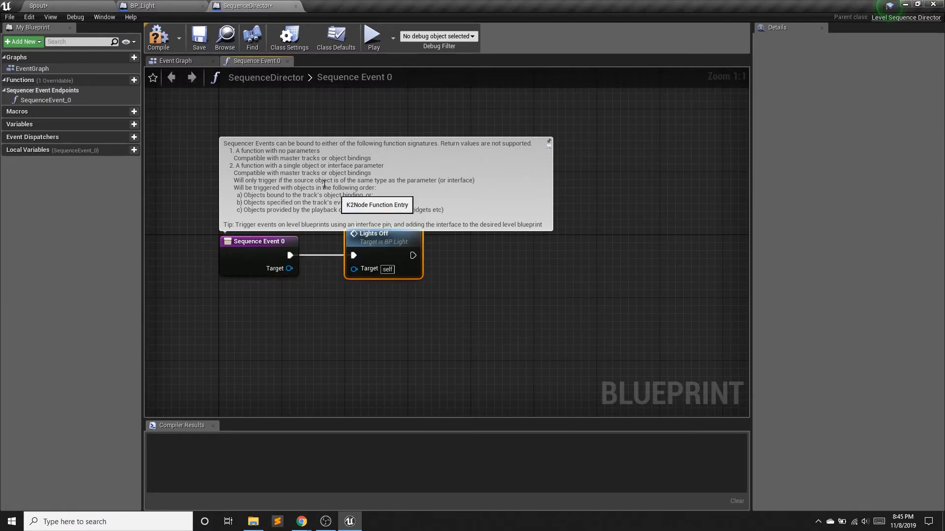
Connect the Target of Sequence Event 0 to the Lights Off target, then compile and save SequenceDirector
click(165, 46)
drag(289, 269, 354, 269)
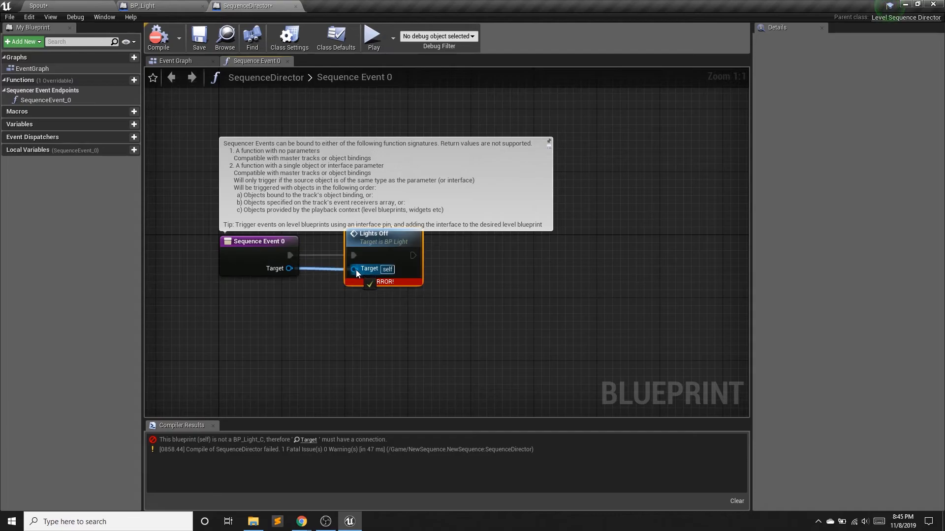
click(159, 40)
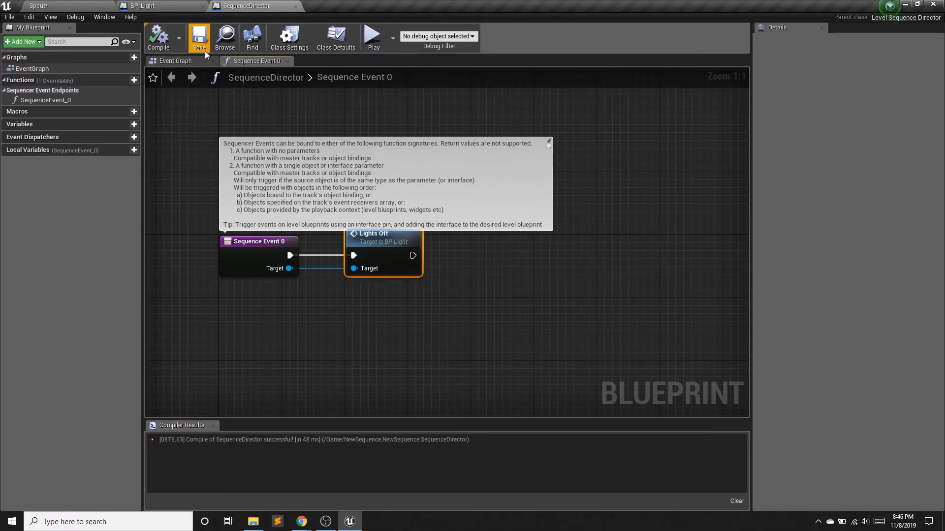
click(250, 119)
Review the event key and its Lights Off call, then play the Spout level to check the light's event
click(48, 4)
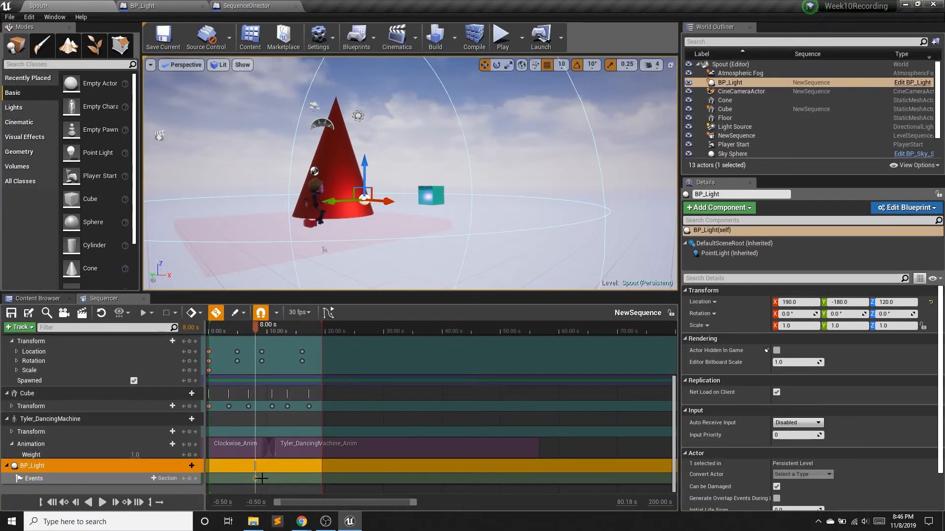
click(246, 5)
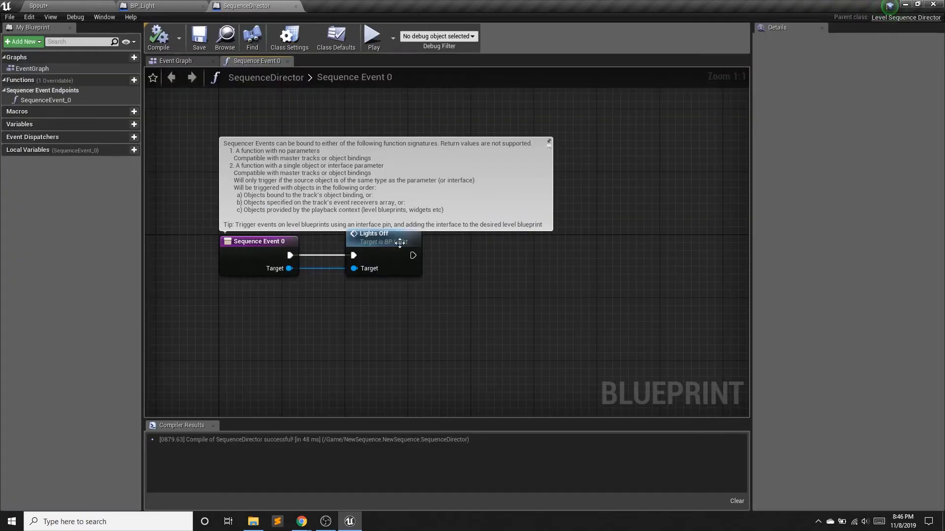
click(147, 6)
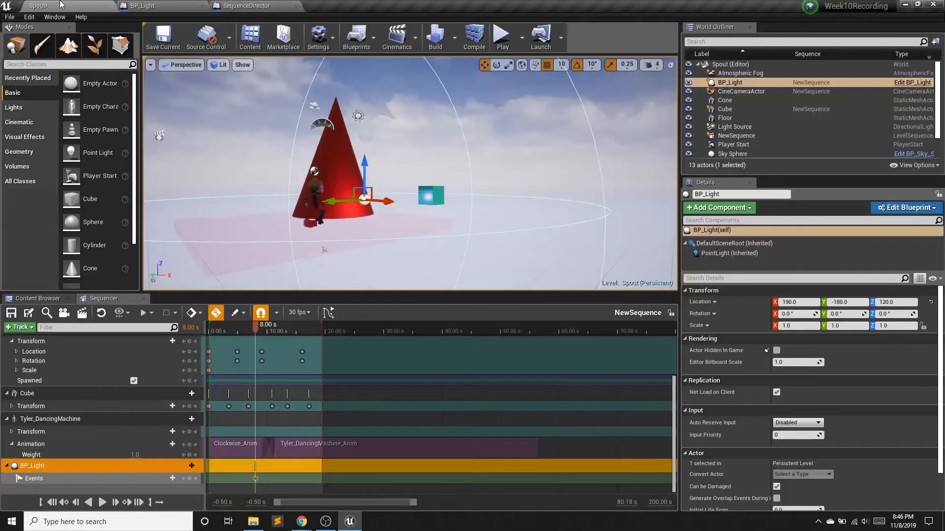
click(499, 36)
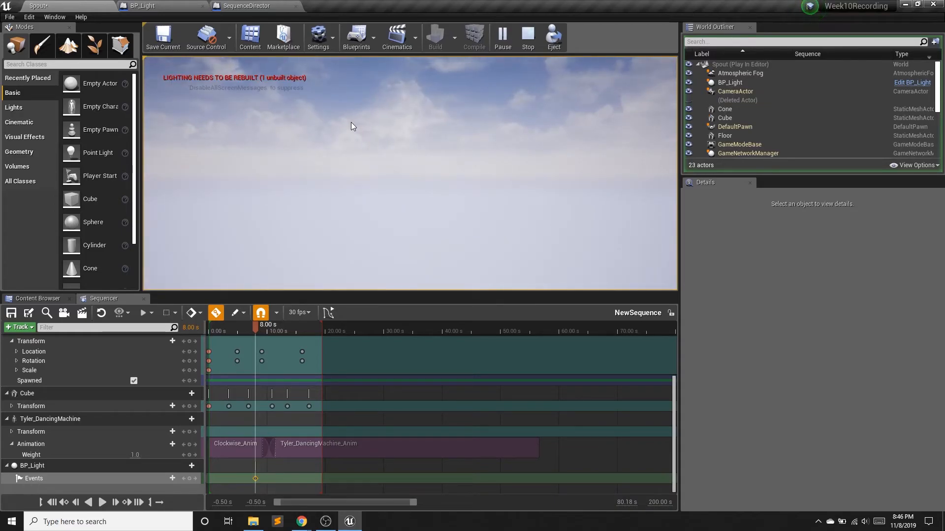
click(525, 38)
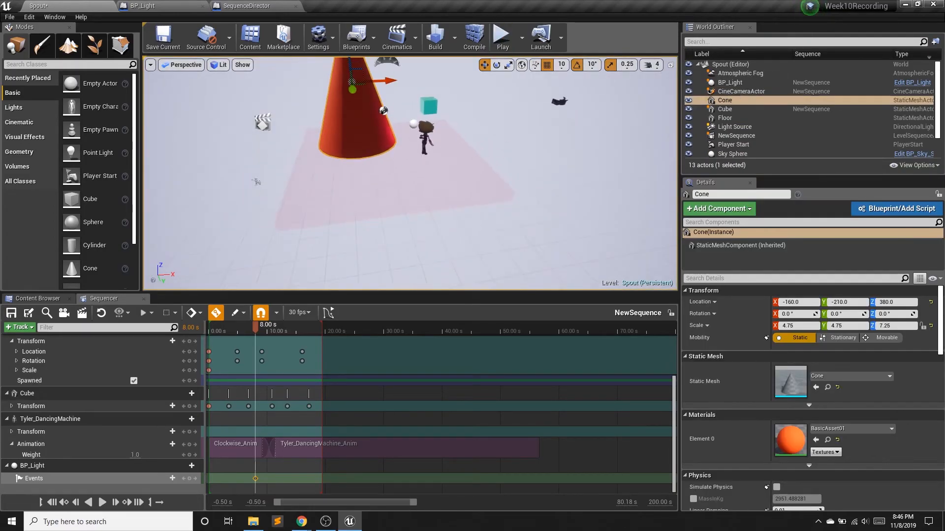
Render the level sequence as a Video Sequence (avi) movie, saving all the listed modified content first
middle_drag(392, 131, 402, 116)
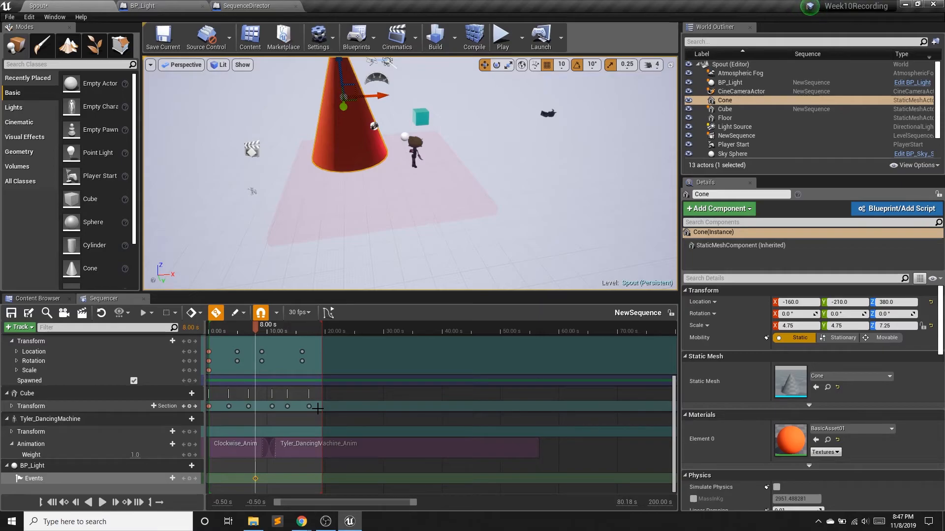
click(83, 315)
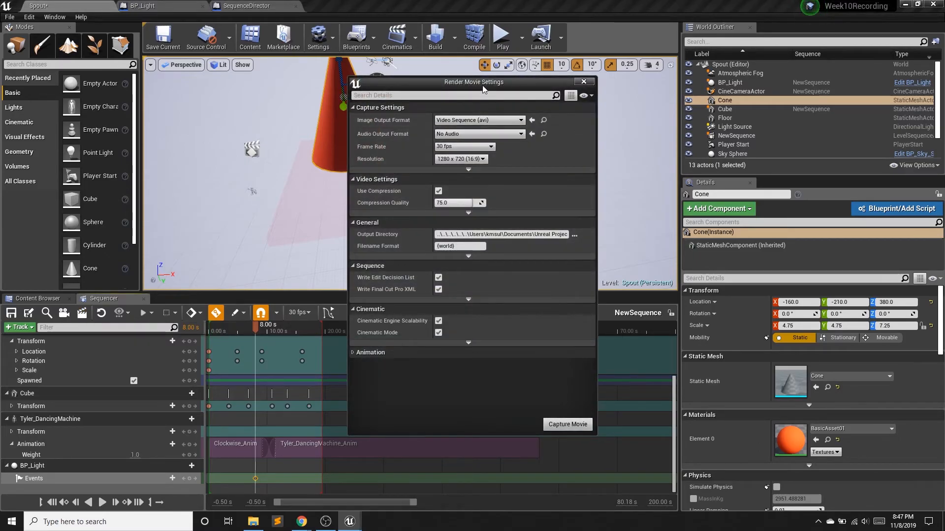
drag(483, 87, 465, 84)
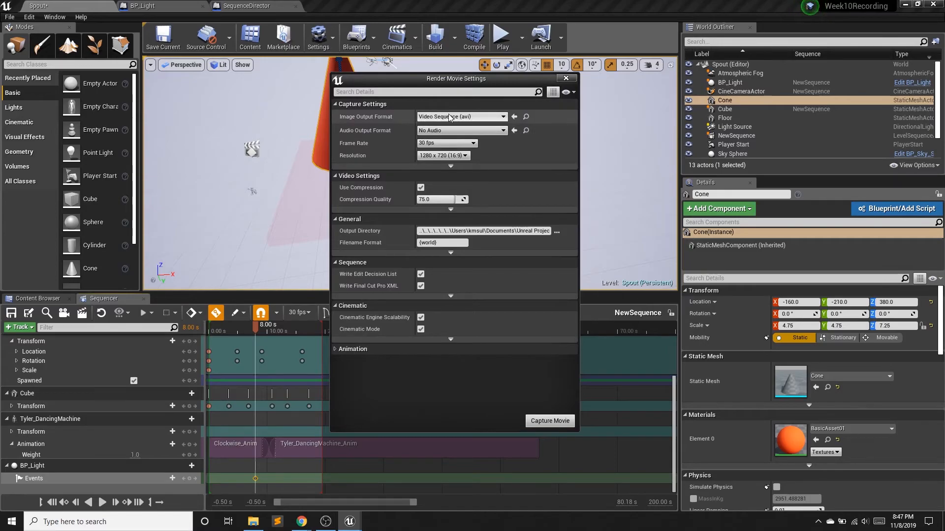
click(475, 118)
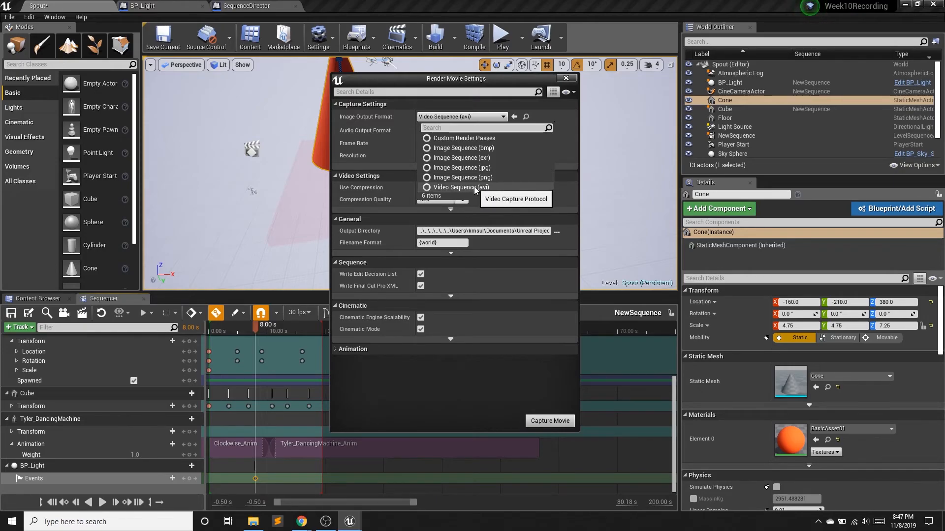
click(463, 188)
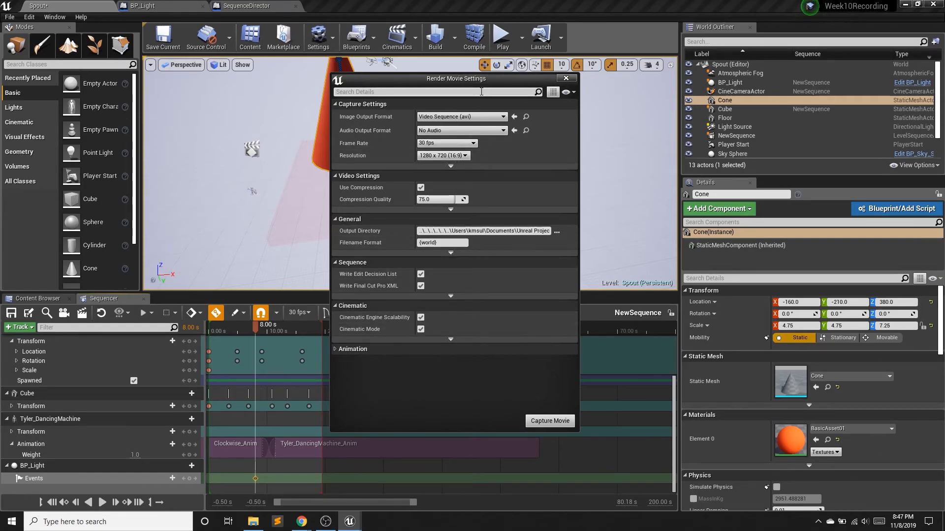
click(551, 421)
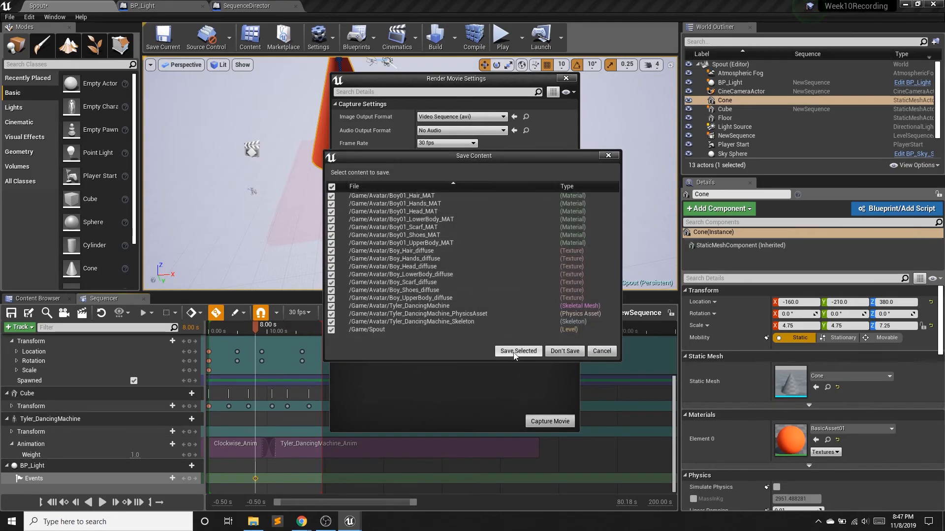
click(514, 351)
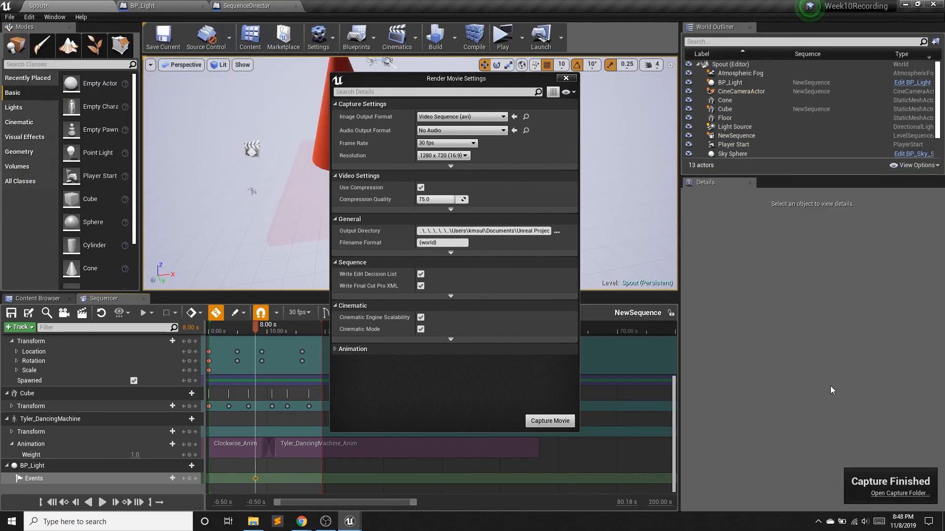
Open the capture folder, trace its location under Week10Recording > Saved > VideoCaptures, and play the rendered Spout video
click(903, 495)
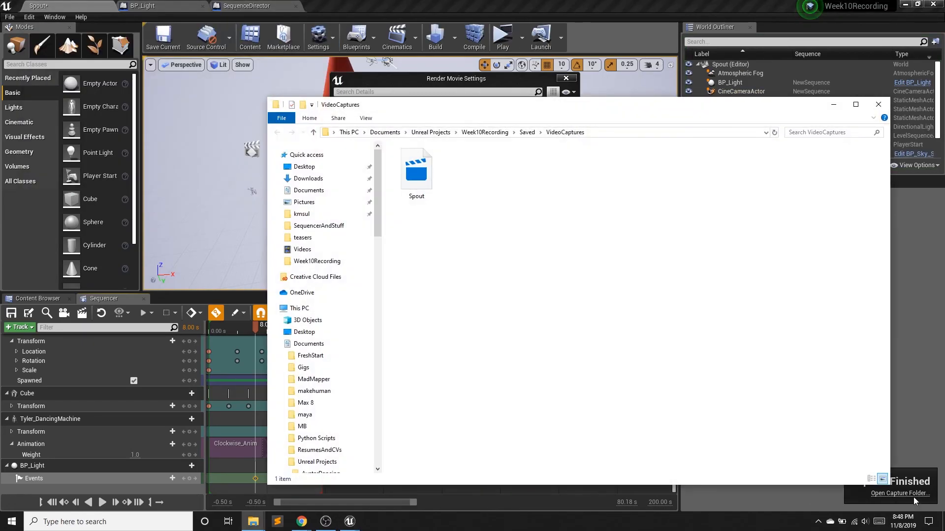
drag(606, 108, 481, 94)
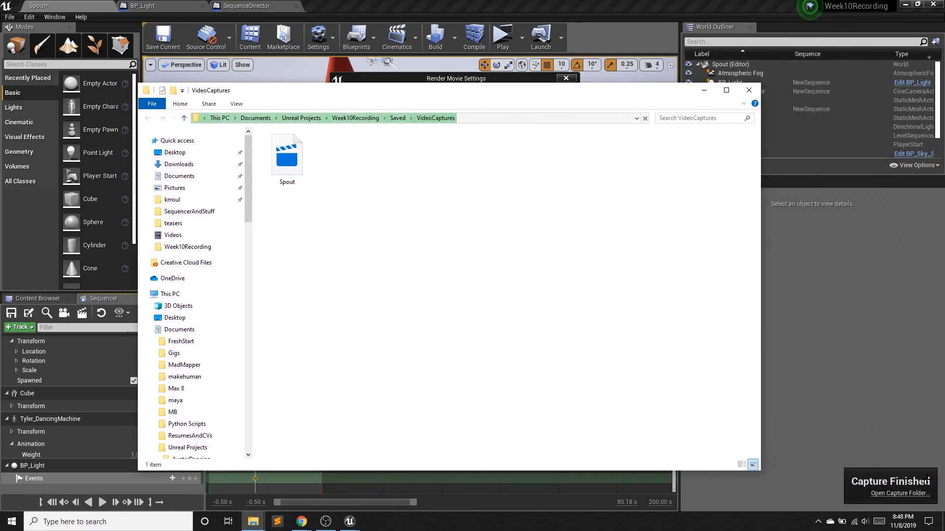
click(355, 118)
double_click(298, 215)
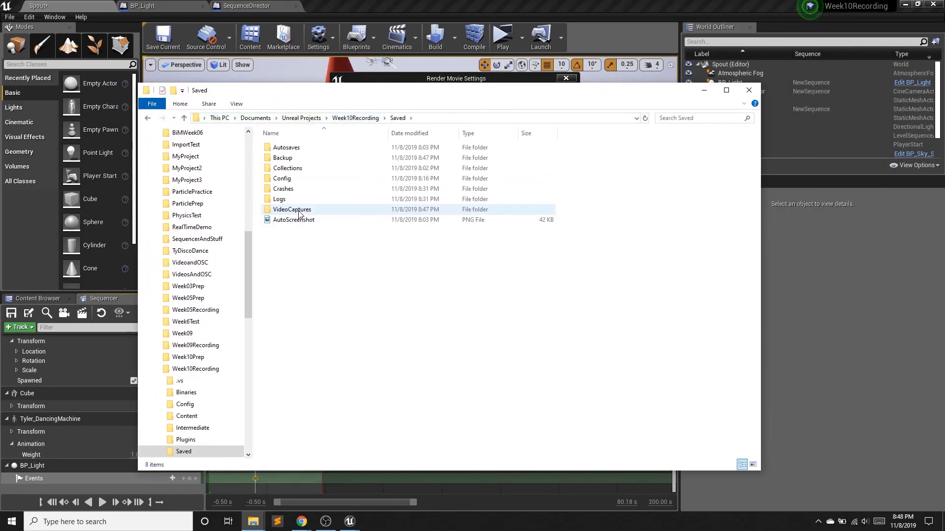
double_click(297, 213)
double_click(287, 163)
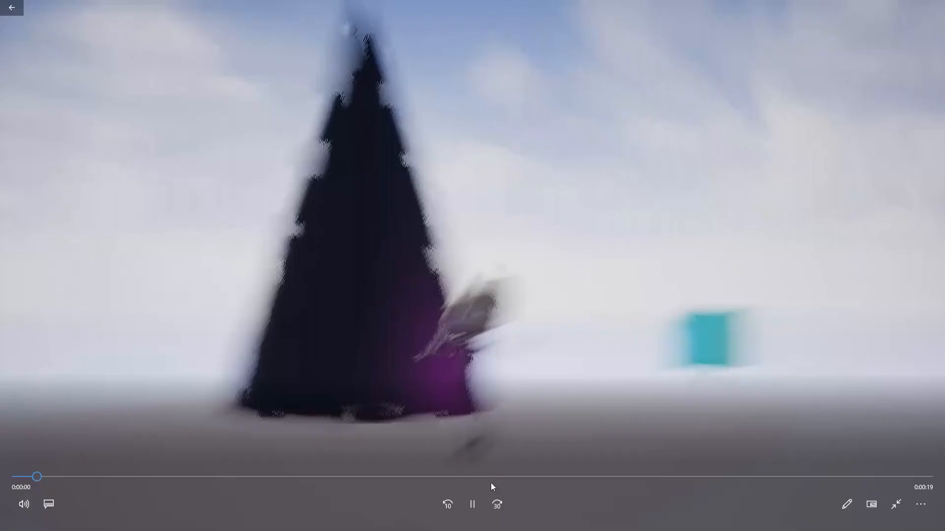